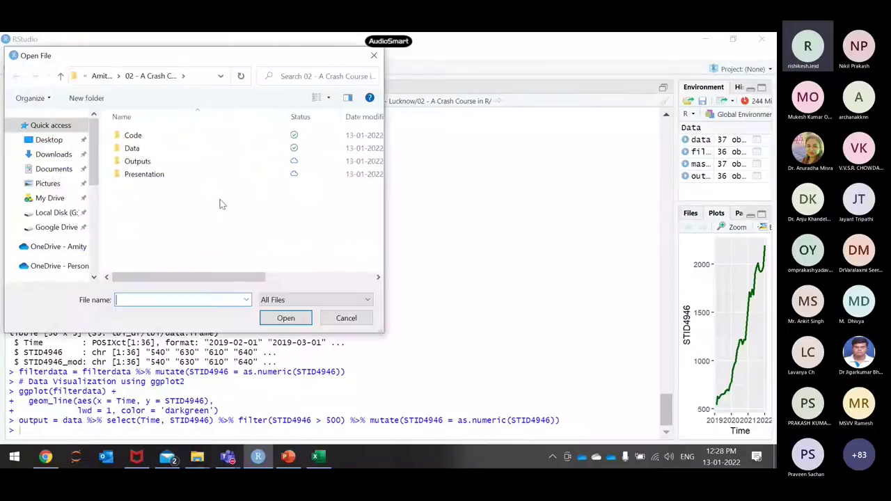
Open the script "PCA using R.R" from the Code folder inside "00 - PCA using R"
click(101, 77)
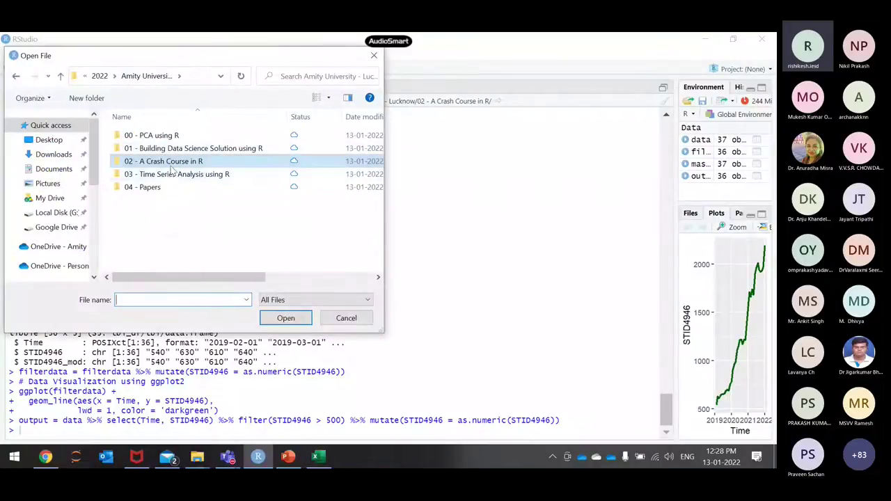
double_click(143, 136)
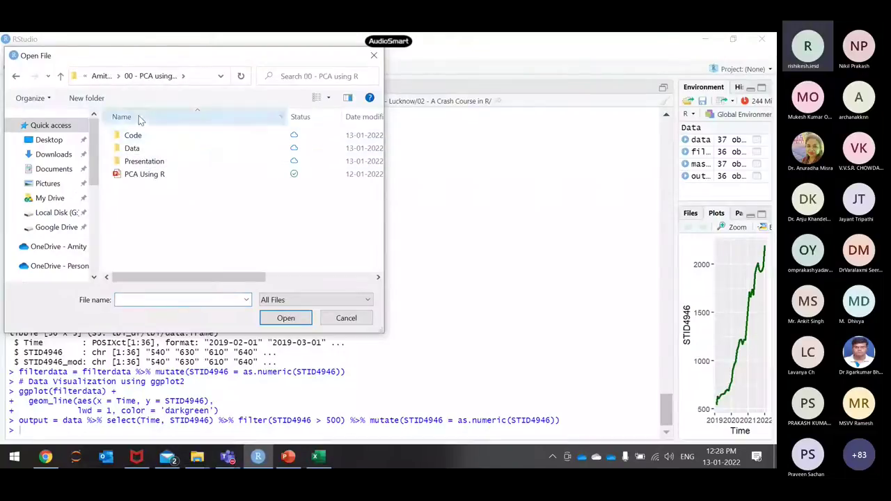
double_click(135, 136)
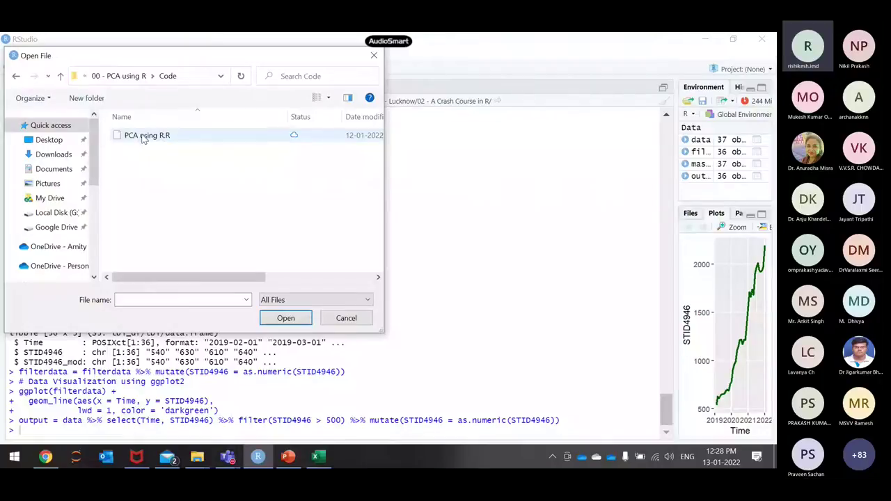
double_click(143, 136)
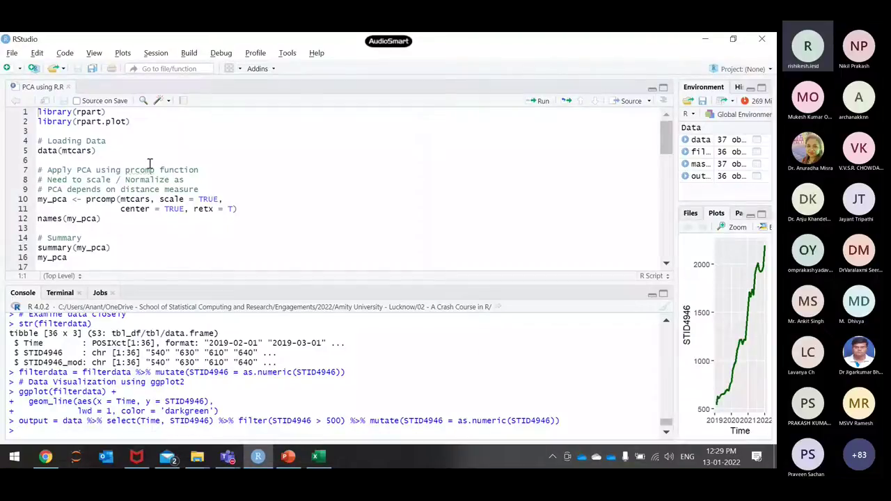
Add the line dim(mtcars) below the data(mtcars) call in the script and run it
click(155, 147)
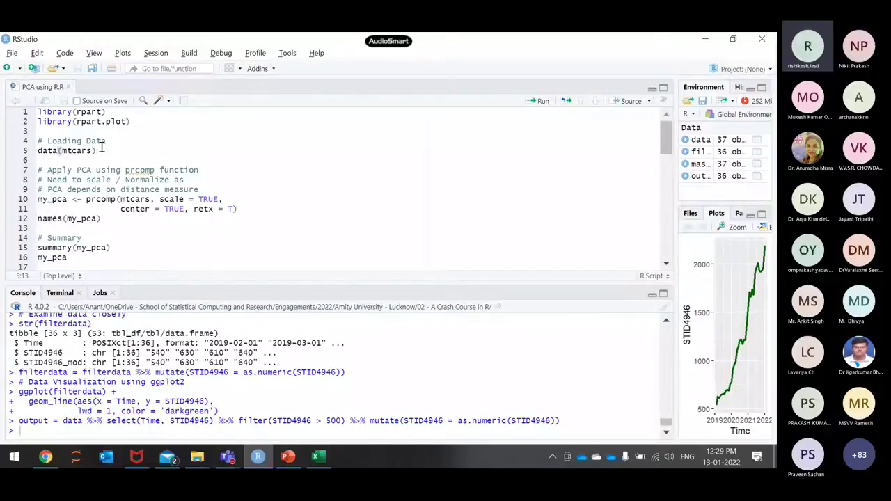
key(Return)
key(Return)
text(s)
key(BackSpace)
text(dim)
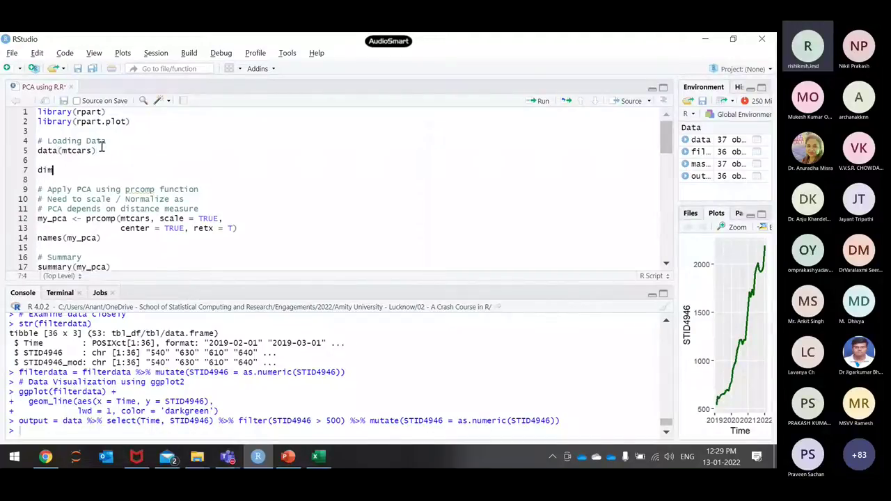
text((mtcars)
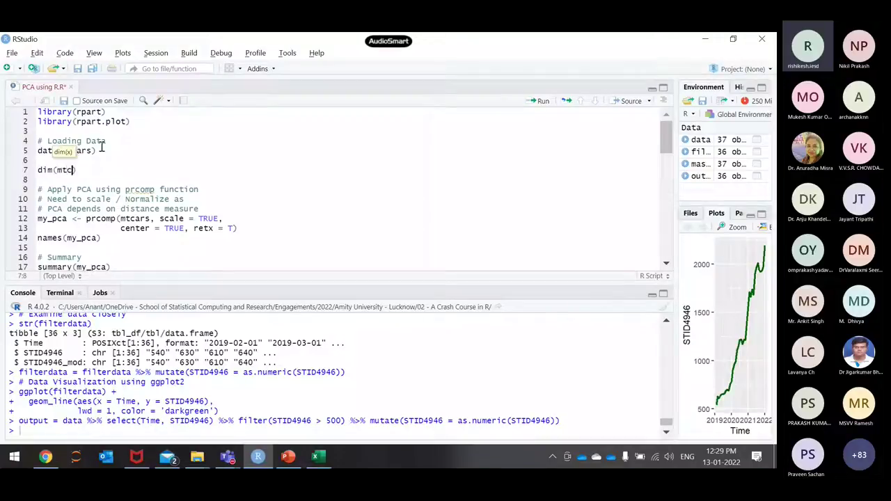
key(ctrl+Return)
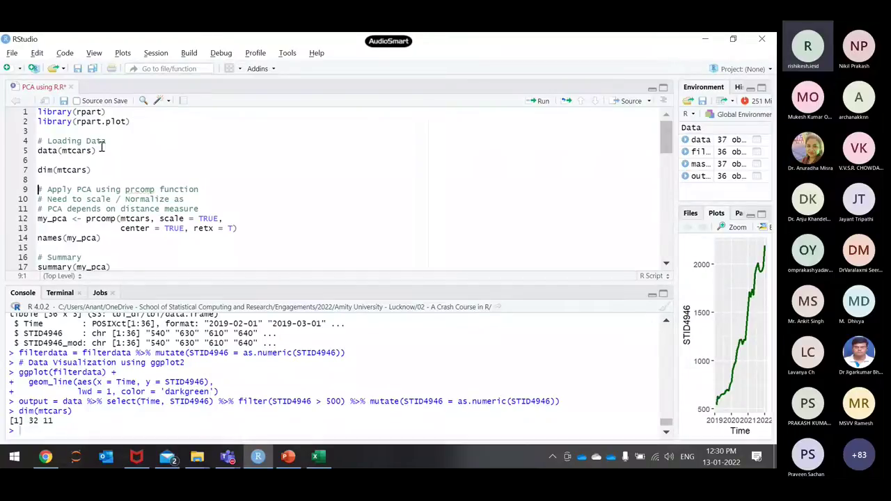
Add View(mtcars) below the dim(mtcars) line, run it to view the dataset, and close the data viewer
click(108, 169)
key(Return)
text(View)
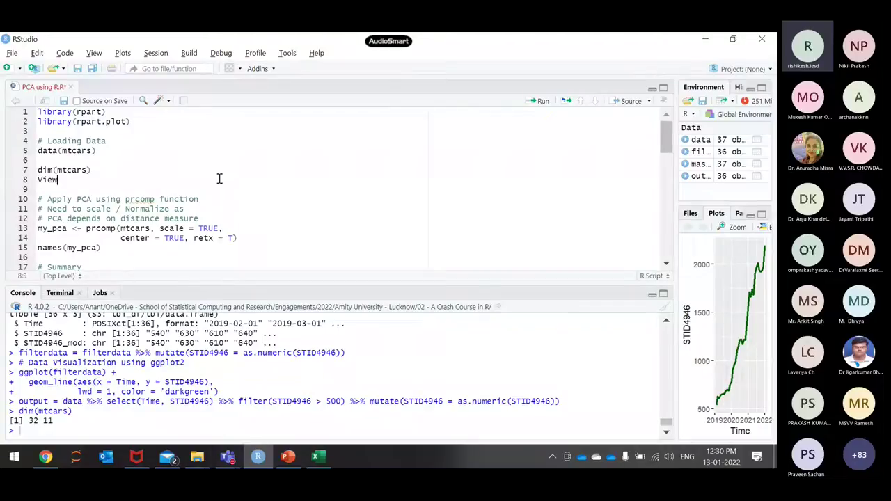
text((matc)
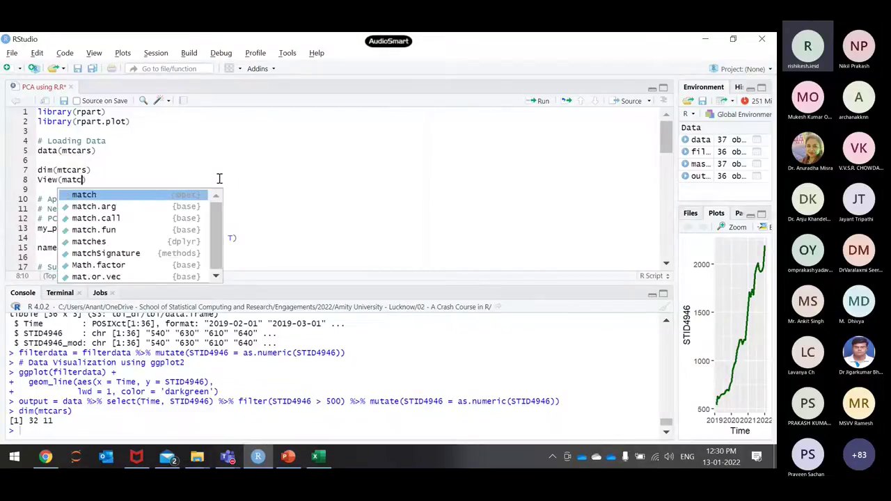
key(BackSpace)
text(t)
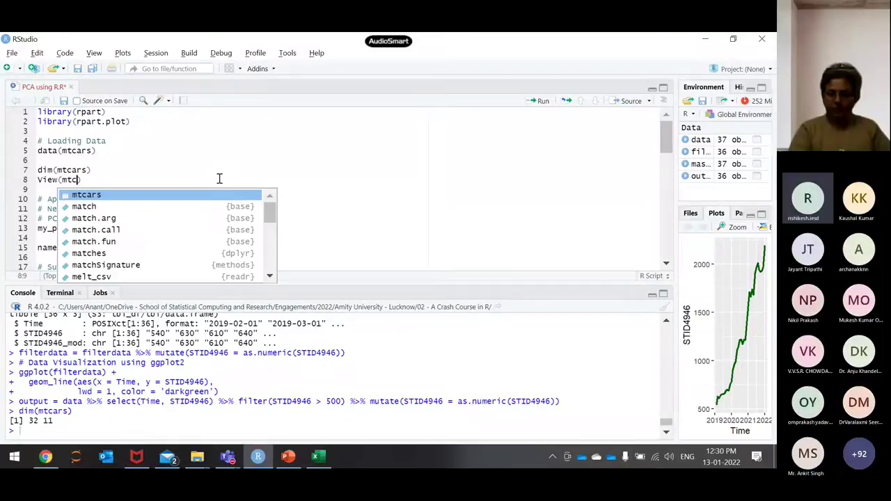
key(Tab)
key(ctrl+Return)
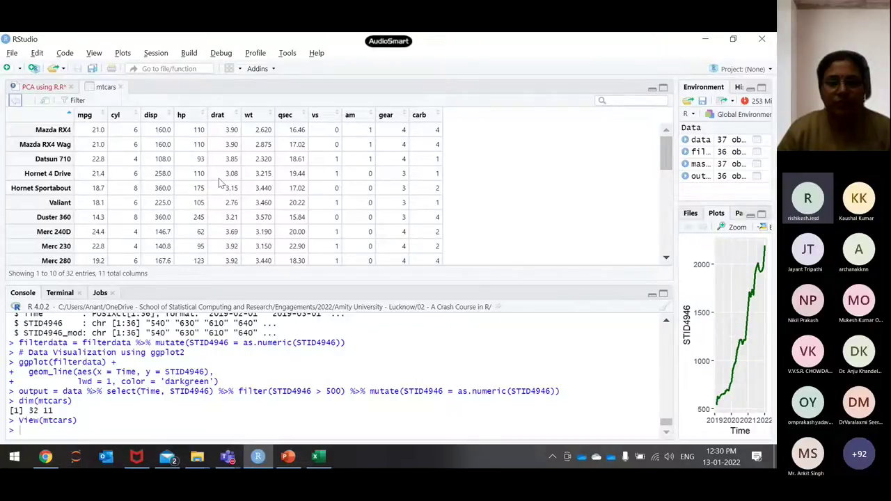
click(119, 86)
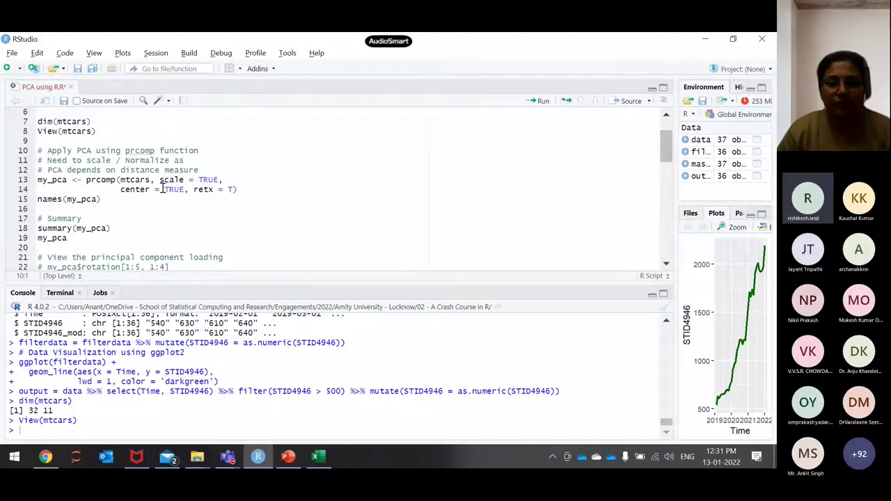
Run the prcomp call on mtcars with scale, center and retx enabled, together with names(my_pca)
double_click(141, 183)
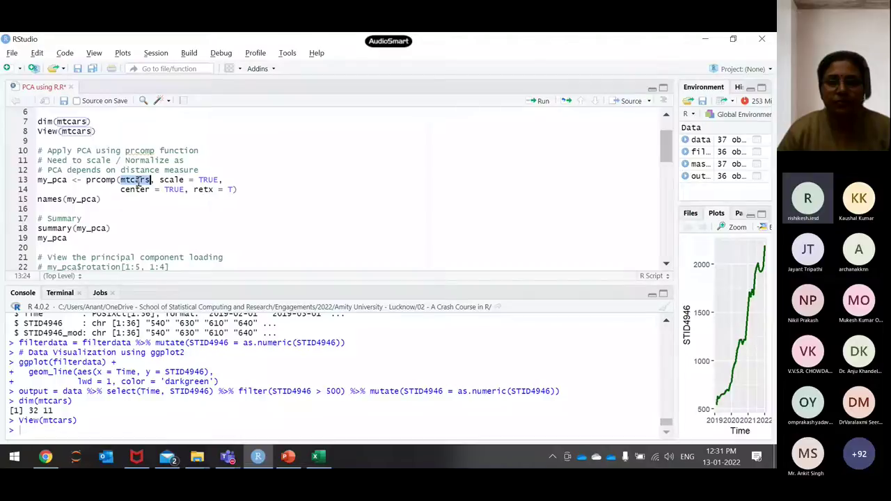
double_click(172, 181)
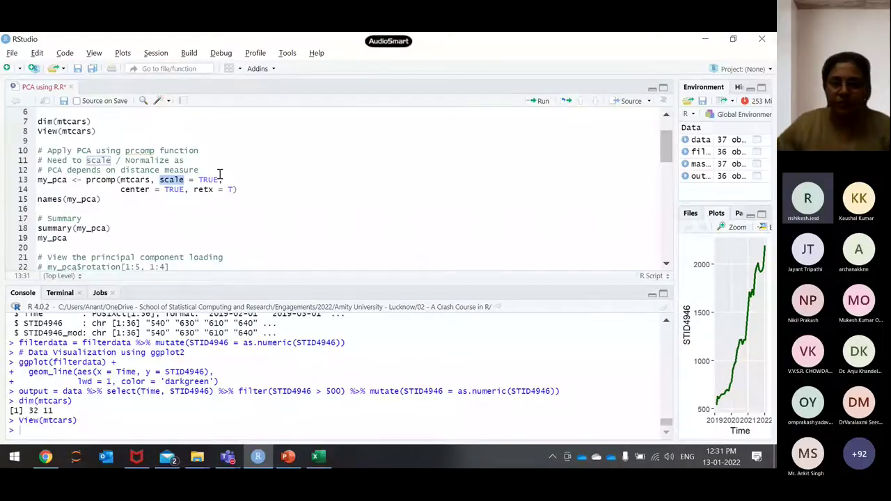
key(Home)
key(shift+Down)
key(shift+Down)
key(shift+End)
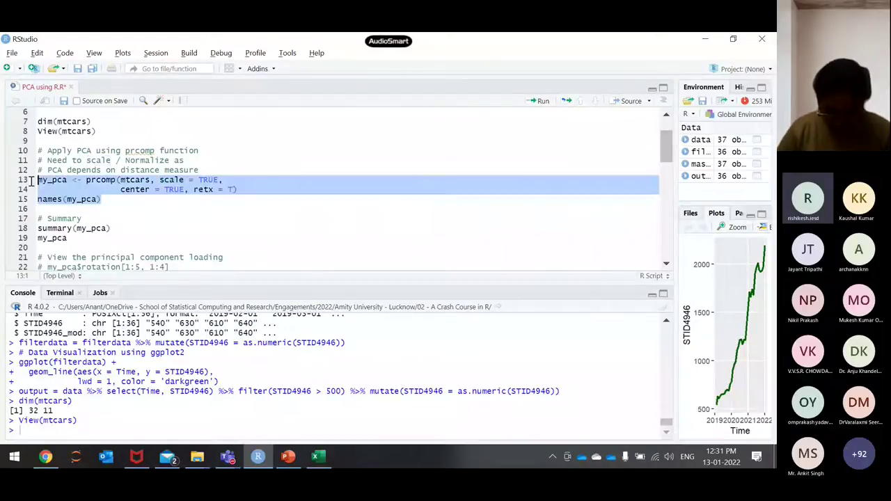
click(539, 104)
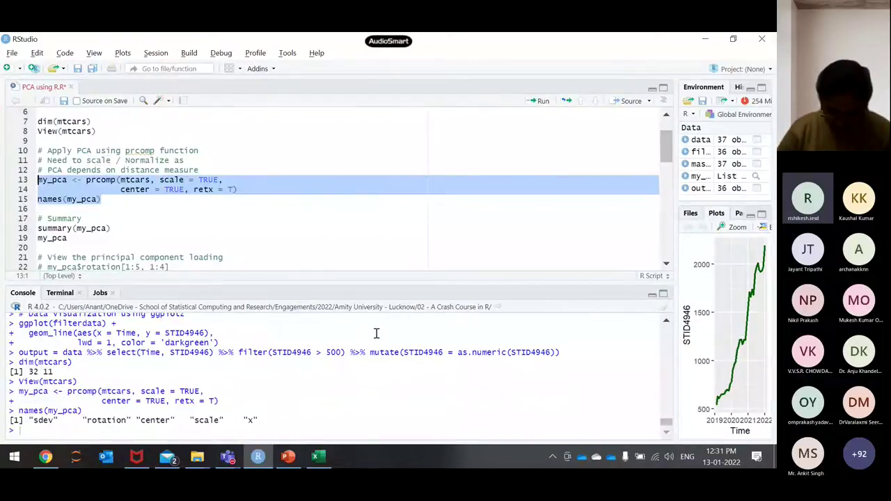
Run the Summary section of the script, printing both summary(my_pca) and my_pca in the console
drag(82, 240, 37, 219)
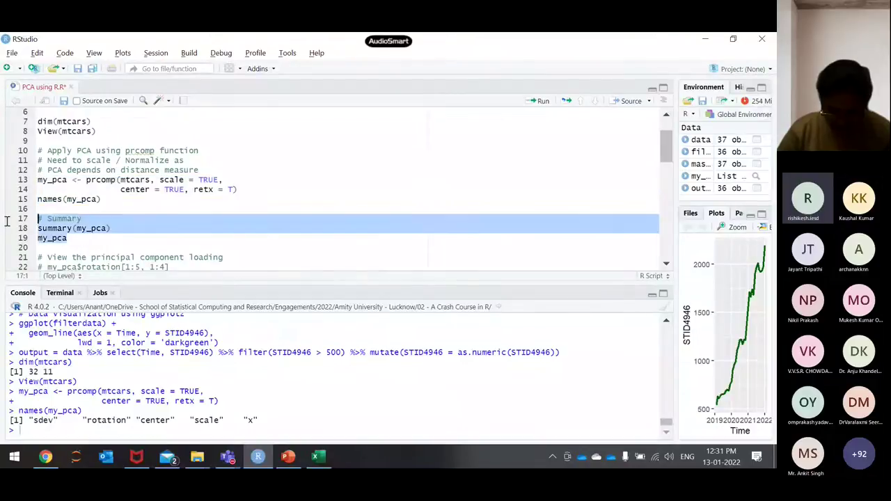
click(535, 102)
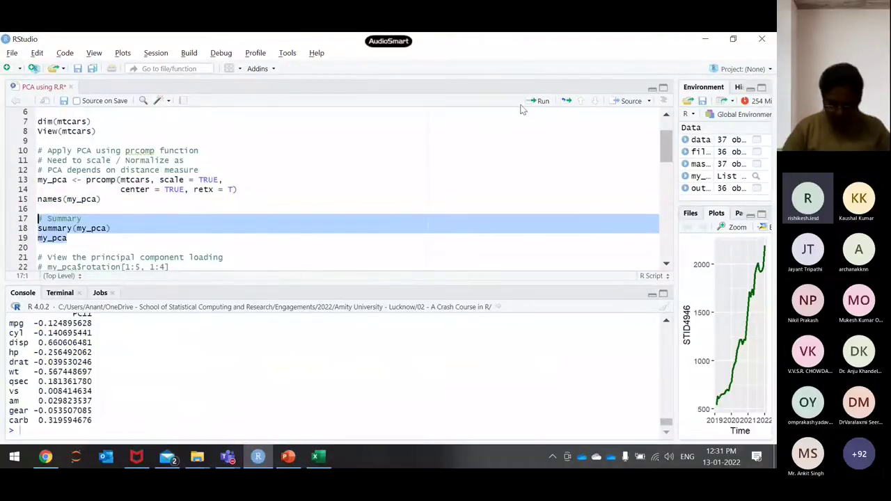
scroll(311, 367, up, 5)
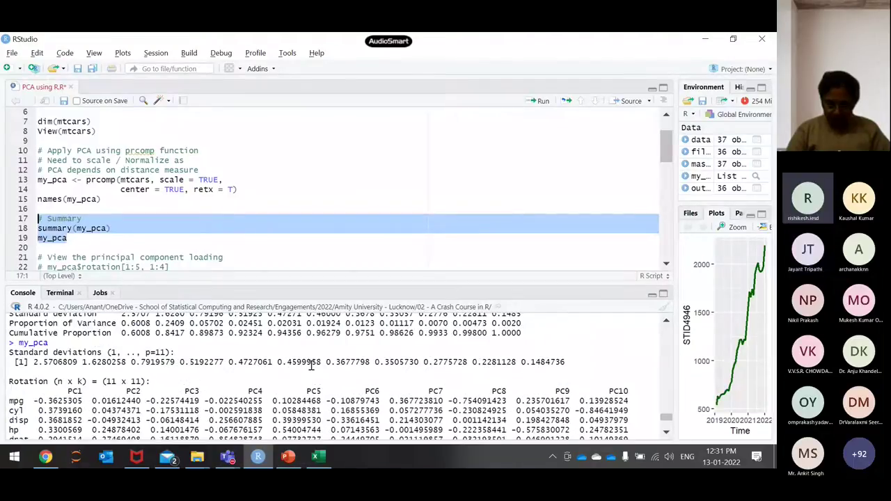
scroll(311, 367, up, 2)
Examine the importance of components table, comparing the proportion of variance for PC1 and PC2 and the cumulative proportions
double_click(204, 189)
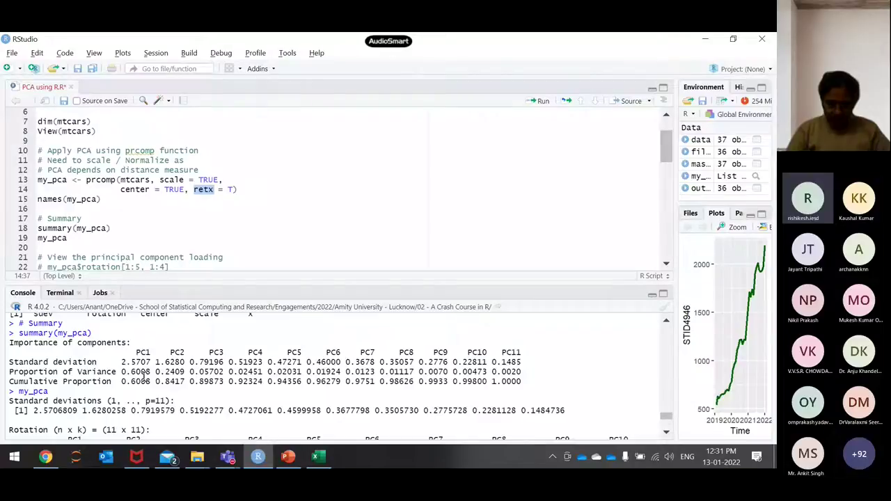
scroll(144, 377, up, 2)
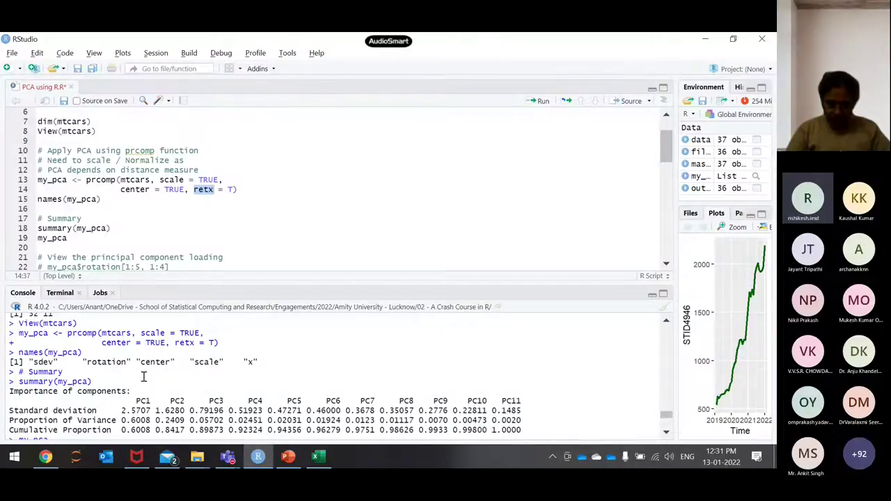
scroll(144, 377, down, 2)
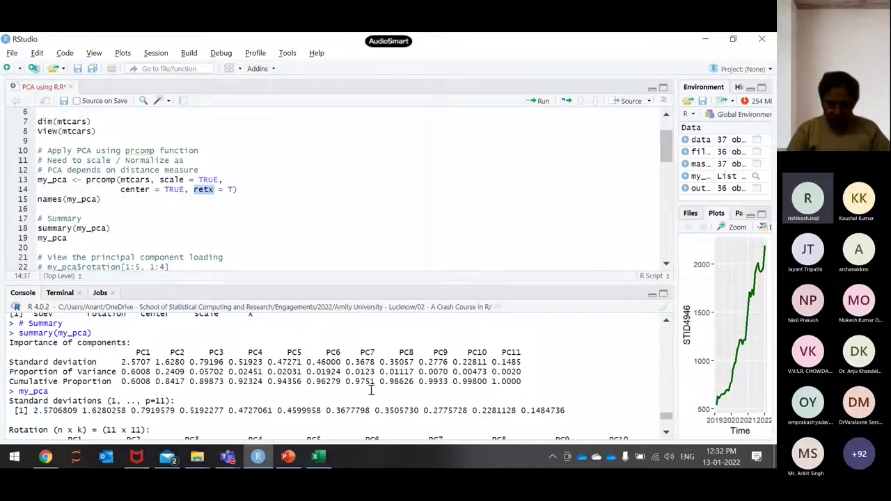
drag(492, 381, 487, 345)
click(526, 382)
click(151, 355)
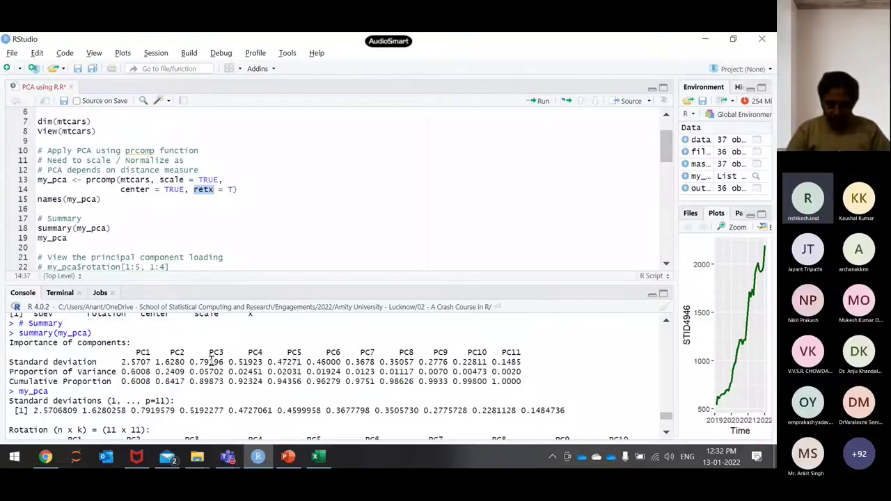
double_click(143, 352)
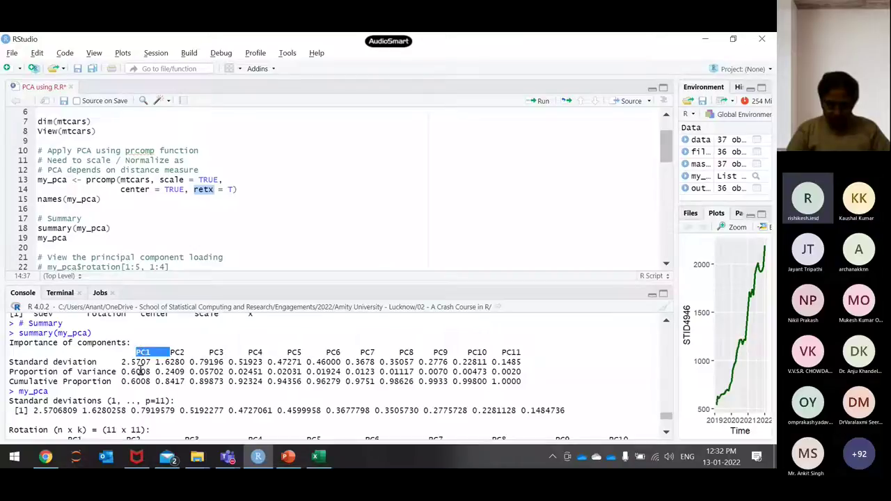
double_click(139, 371)
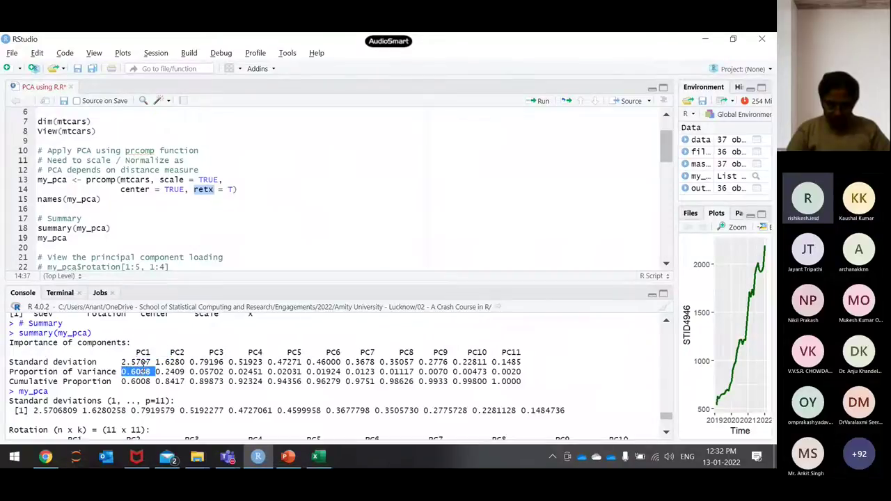
double_click(178, 351)
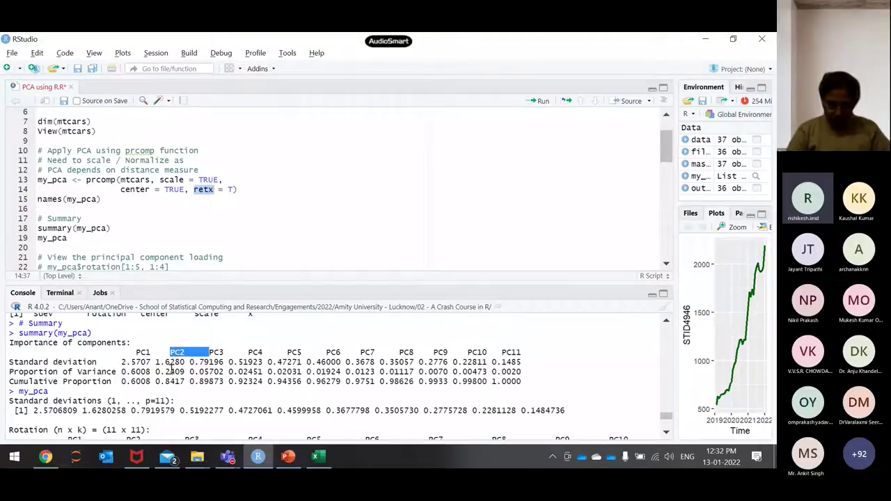
double_click(172, 371)
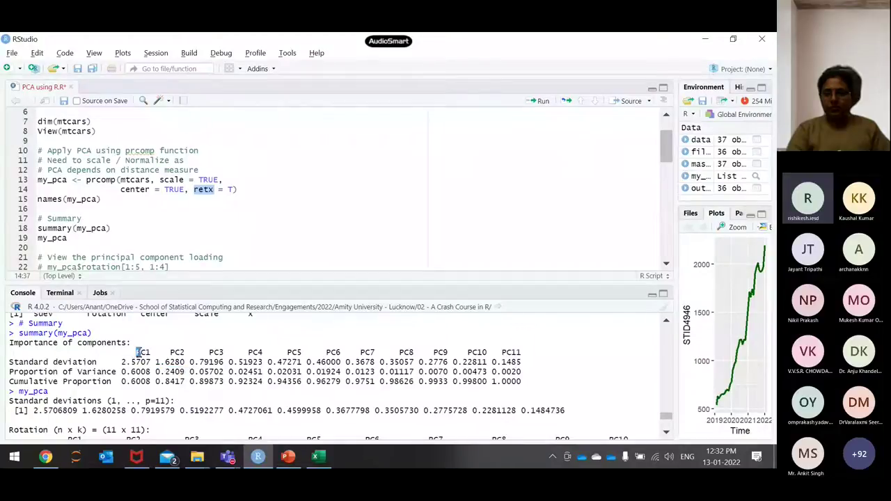
drag(136, 352, 151, 376)
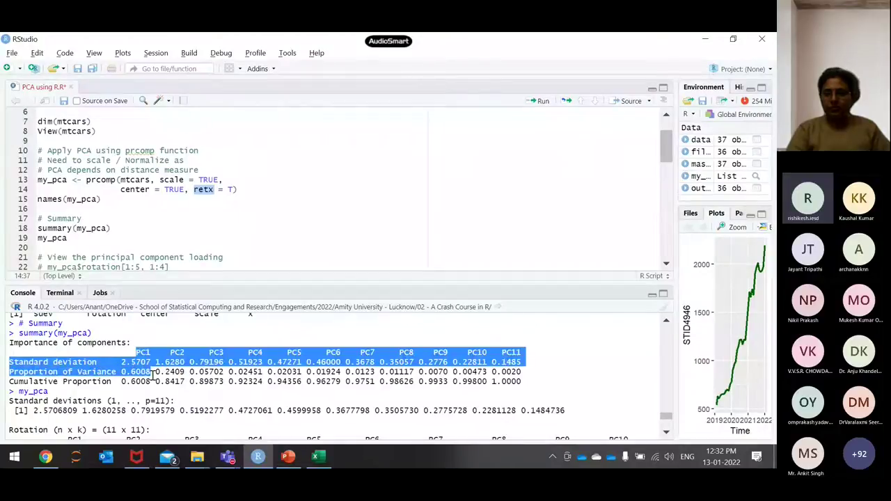
click(152, 376)
Examine the rotation matrix in the my_pca output, focusing on the variable loadings under PC1
scroll(129, 237, down, 4)
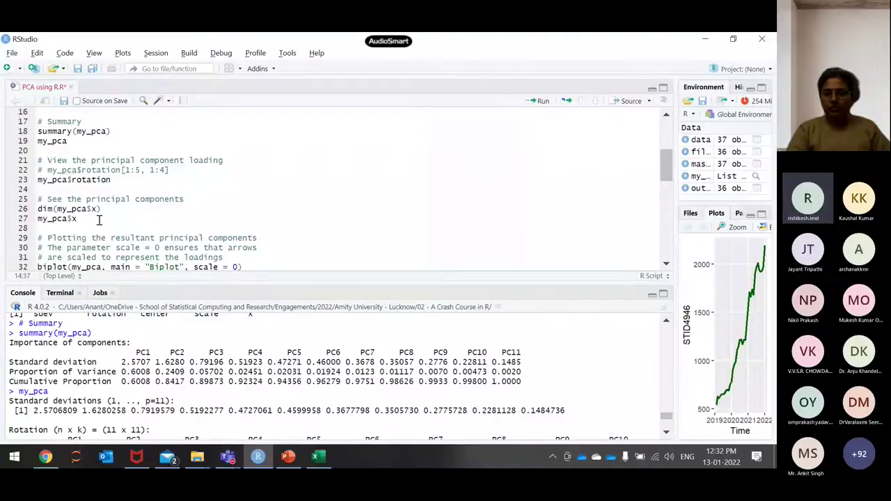
scroll(146, 374, down, 2)
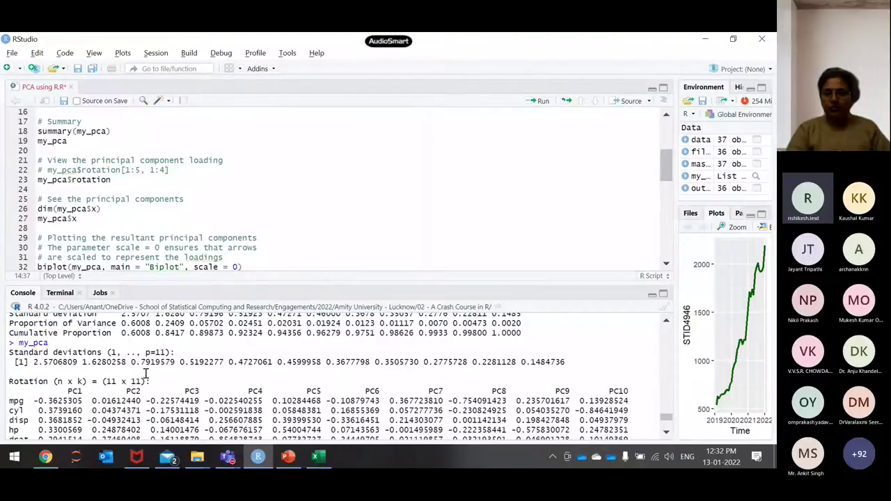
scroll(147, 374, down, 2)
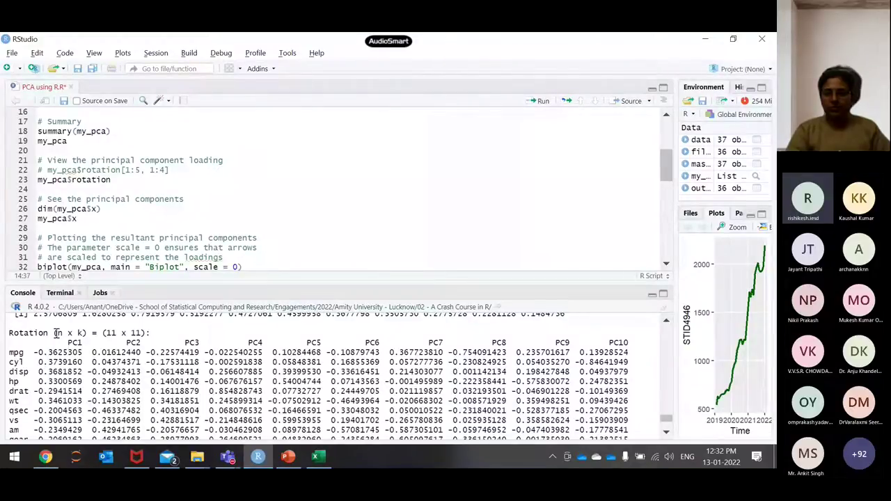
scroll(82, 355, down, 2)
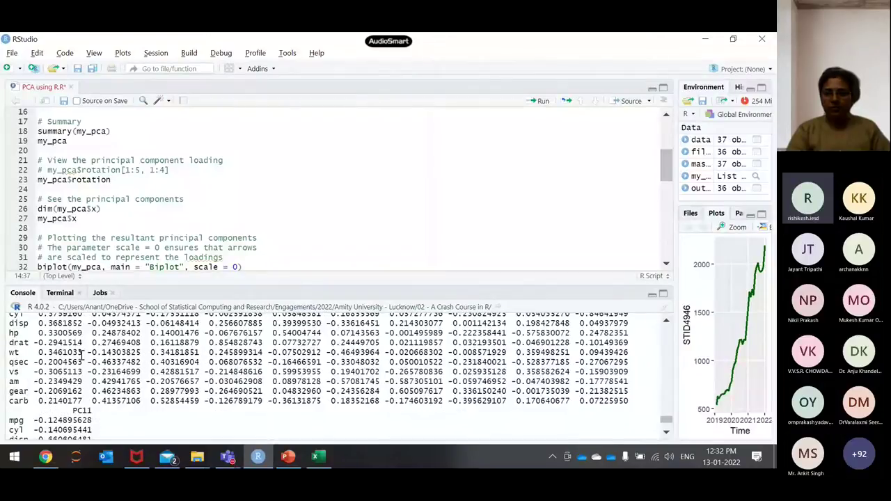
scroll(82, 355, up, 2)
drag(68, 343, 126, 343)
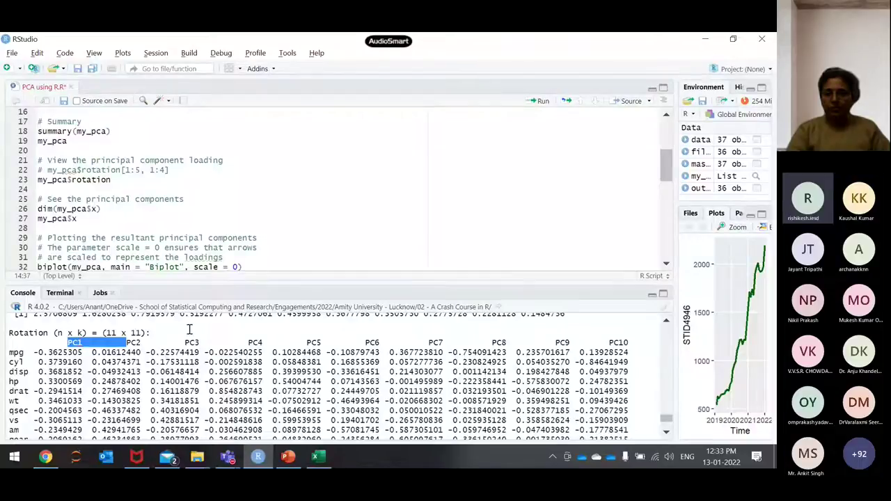
scroll(182, 208, down, 2)
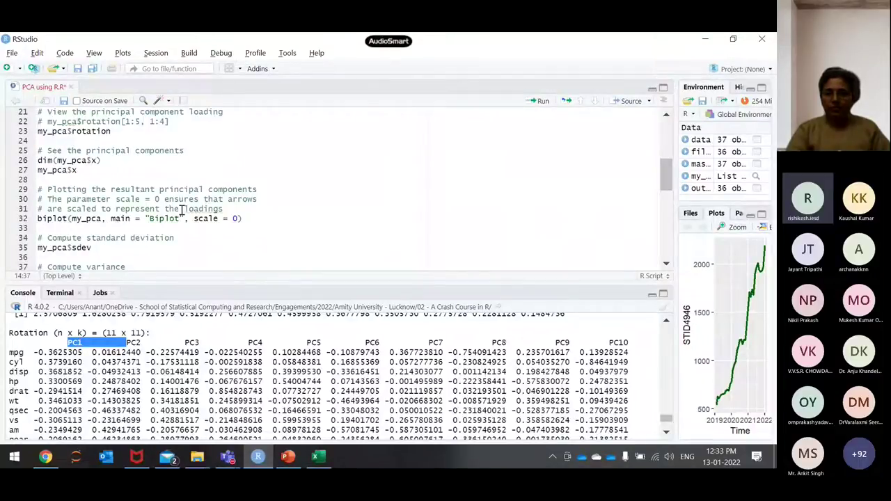
Run the biplot of my_pca titled "Biplot" with scale = 0 and view it in an enlarged plot window
drag(269, 217, 38, 200)
click(542, 101)
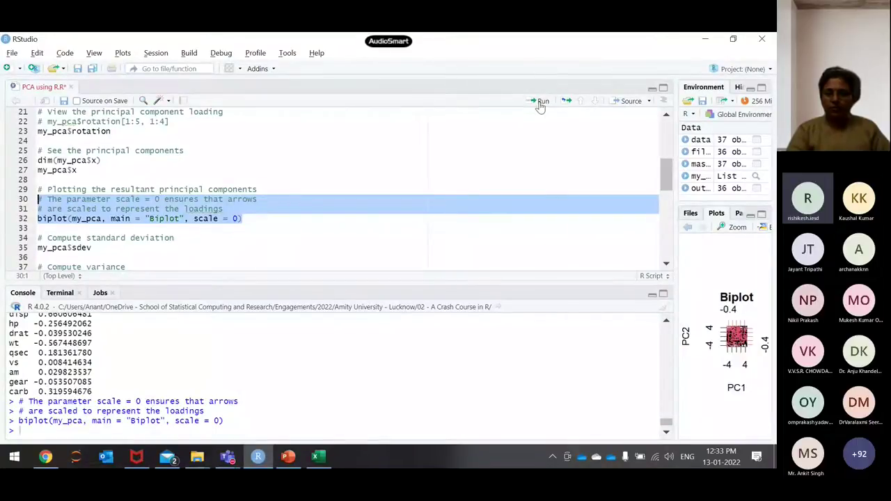
click(724, 228)
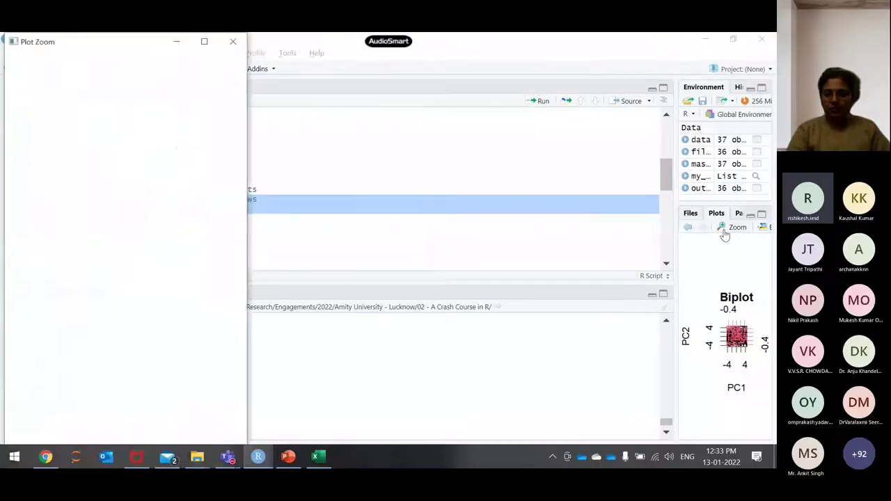
double_click(98, 42)
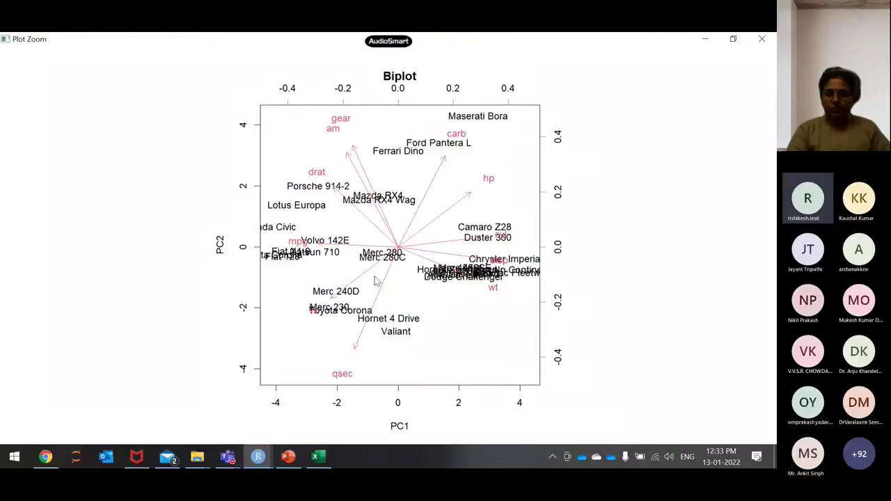
click(764, 37)
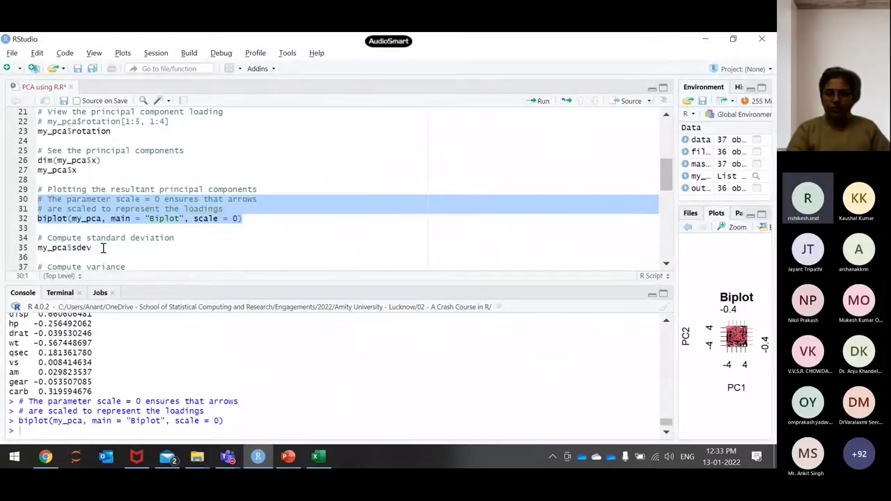
Try to run the scree plot proportion section, computing propve as my_pca.var / sum(my_pca.var) and printing it
scroll(103, 248, down, 2)
drag(98, 200, 38, 190)
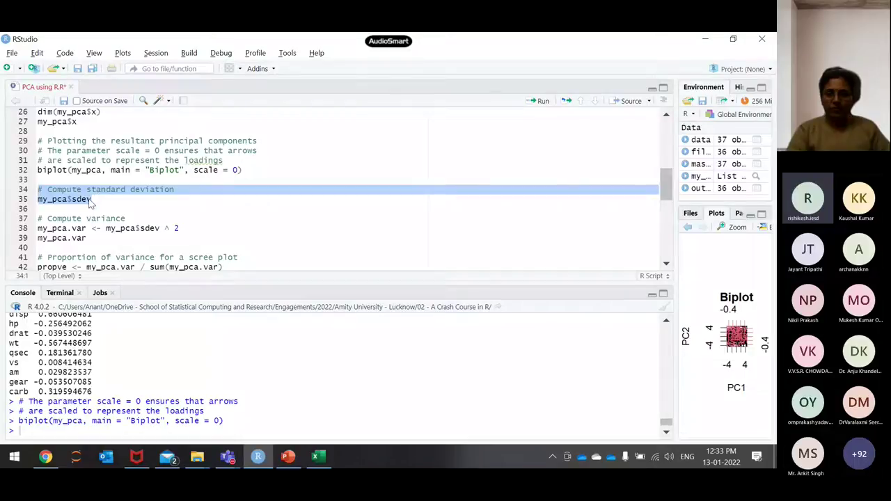
double_click(150, 229)
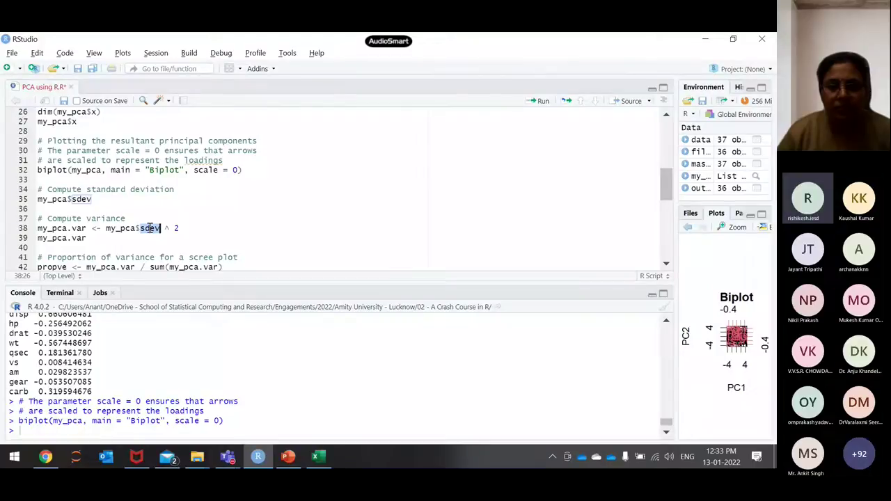
scroll(142, 230, down, 2)
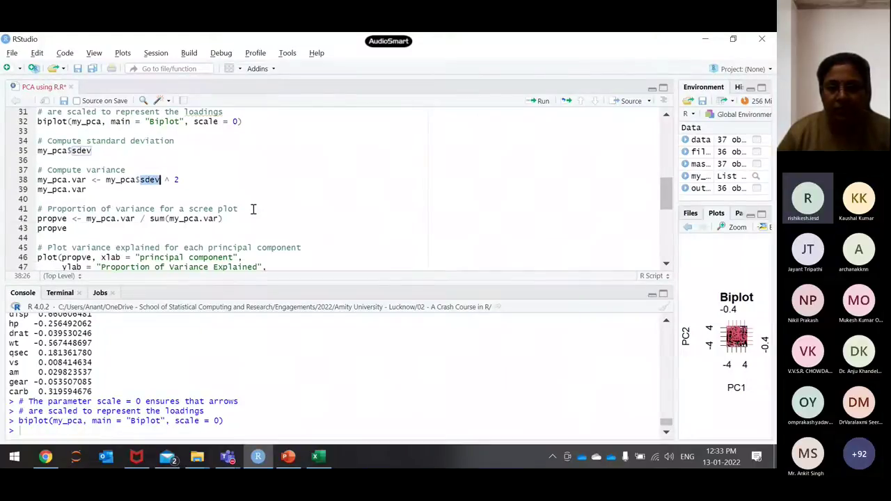
drag(139, 229, 38, 209)
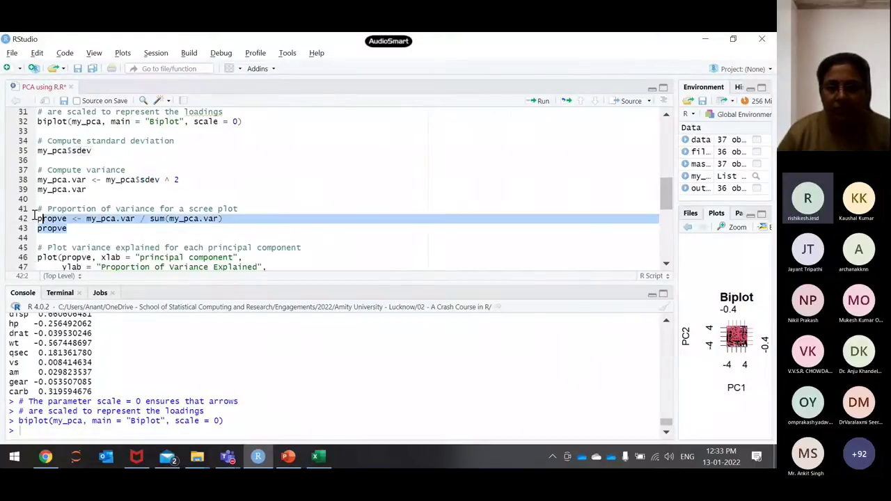
click(543, 101)
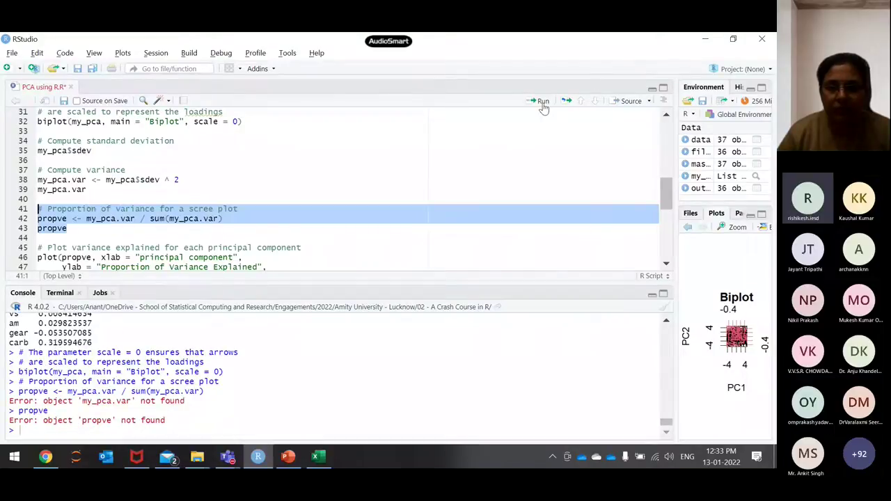
Run the standard deviation and variance sections to create my_pca.var, followed by the section that computes and prints propve
drag(87, 190, 12, 131)
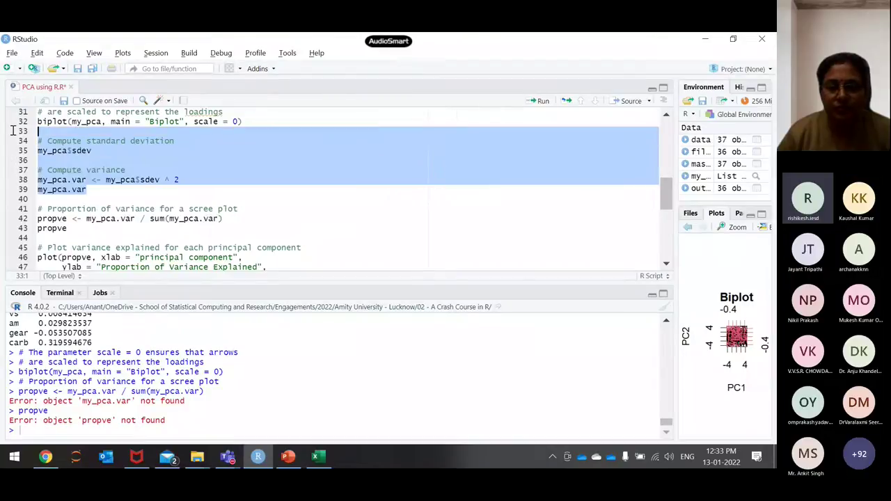
click(539, 101)
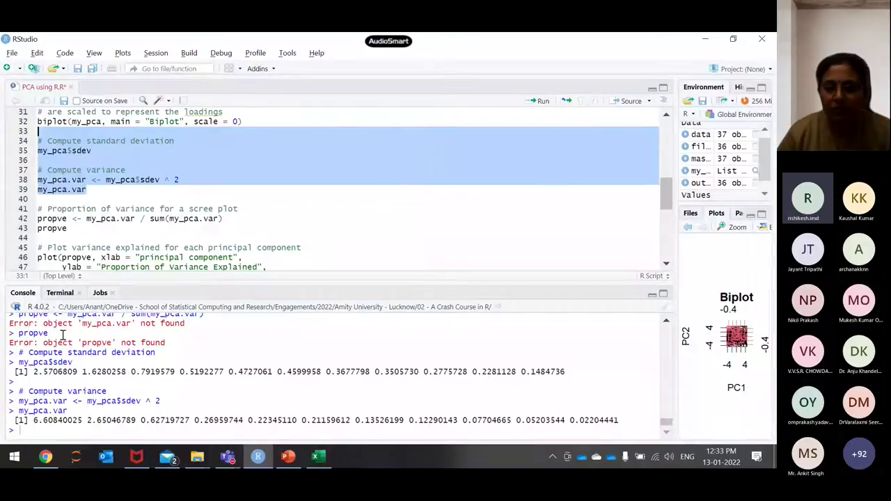
click(539, 101)
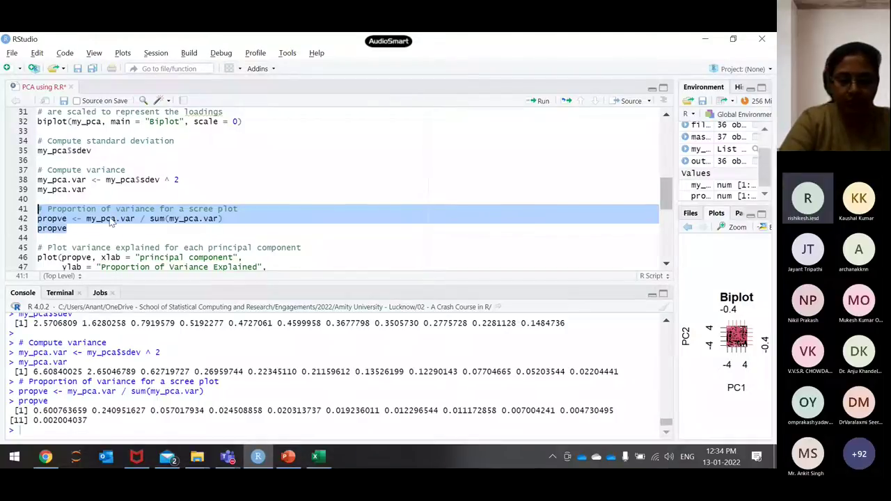
double_click(52, 229)
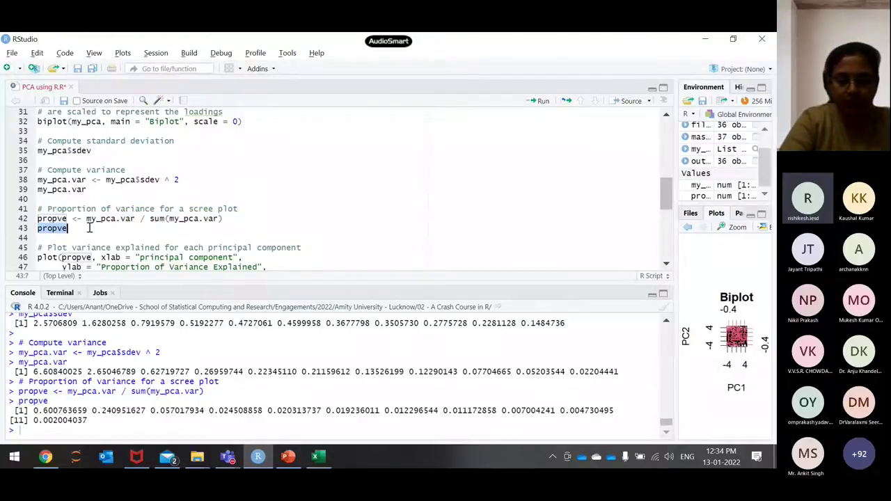
Plot propve as the "Scree Plot" of variance explained per principal component and view it enlarged
scroll(89, 228, down, 3)
click(161, 188)
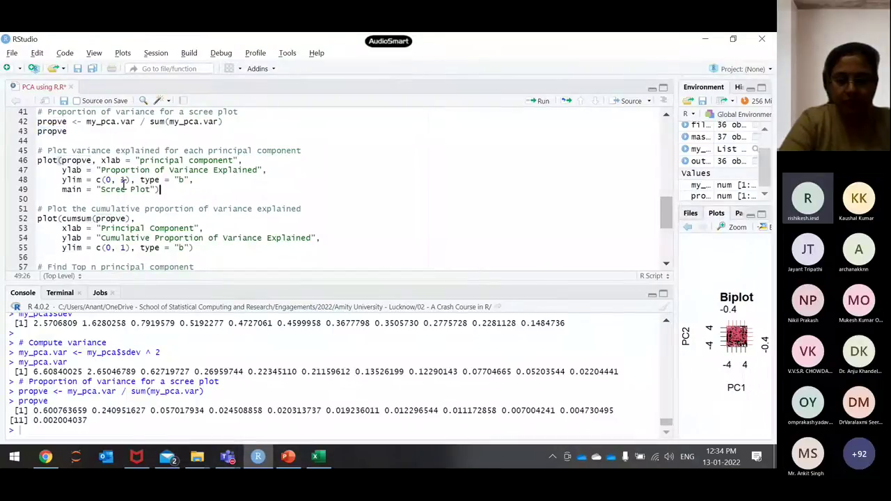
drag(160, 189, 9, 152)
click(543, 101)
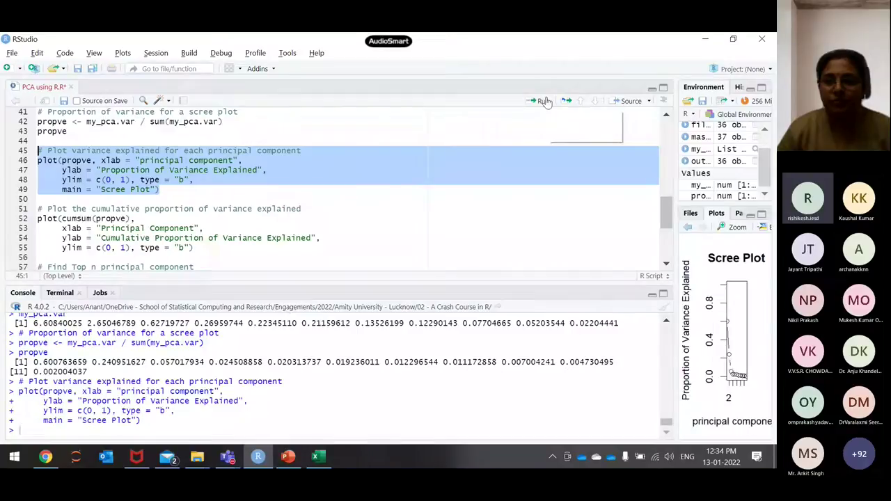
click(733, 227)
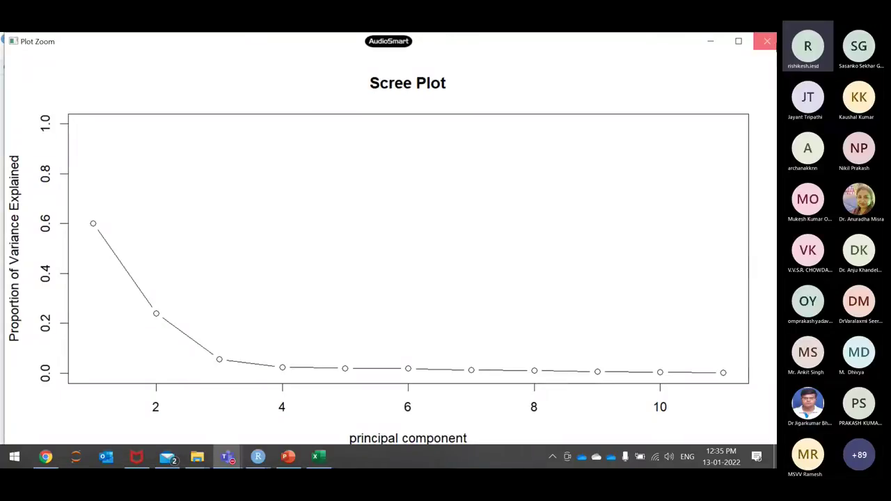
click(766, 41)
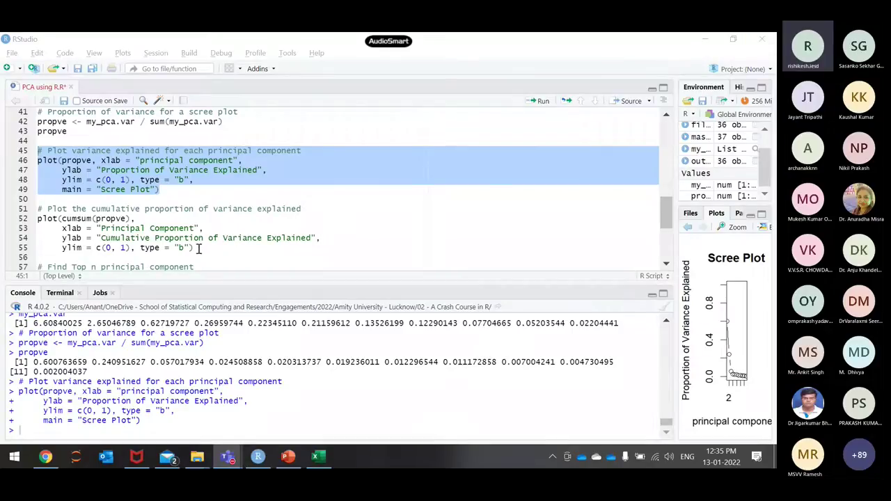
Plot the cumulative proportion of variance explained with cumsum(propve) and view the chart enlarged
drag(198, 248, 37, 208)
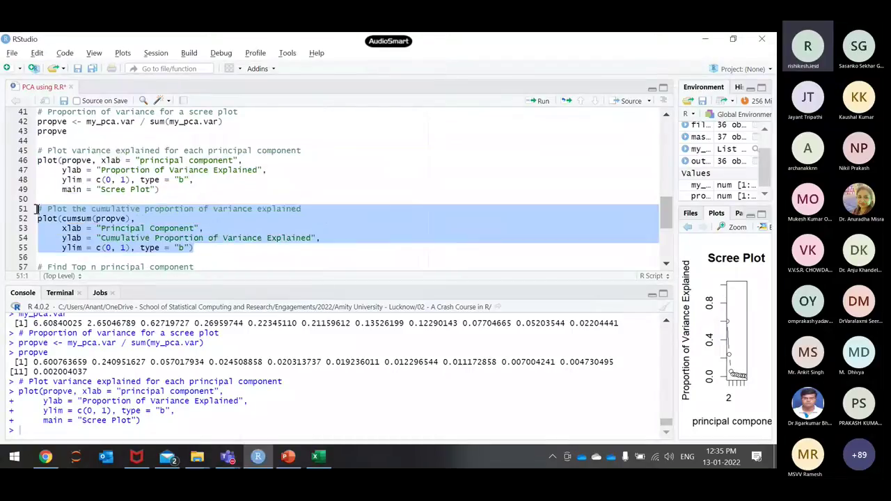
click(529, 103)
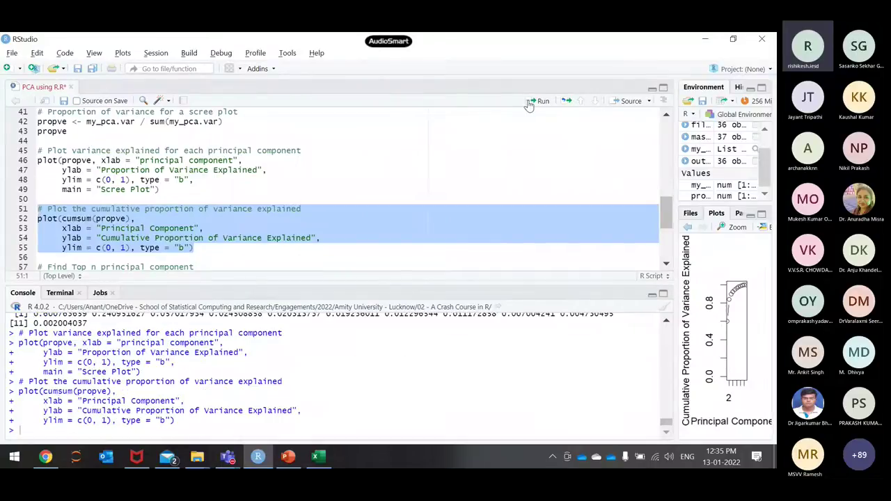
click(739, 230)
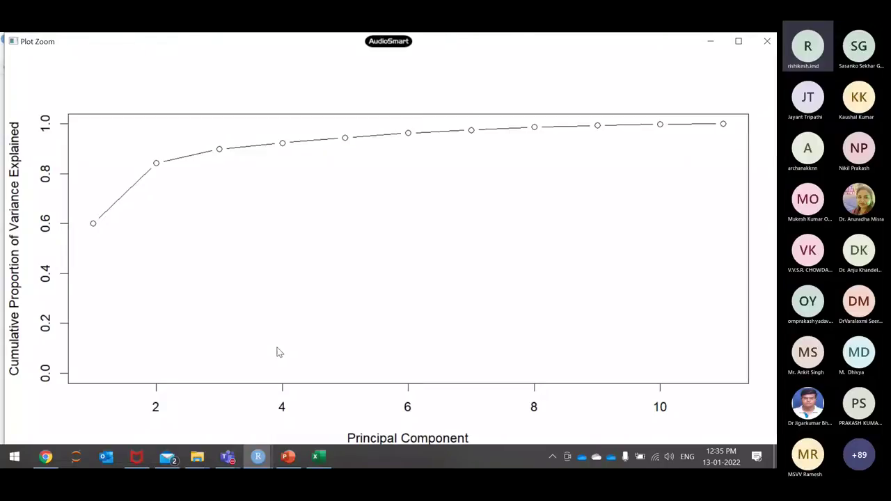
click(767, 41)
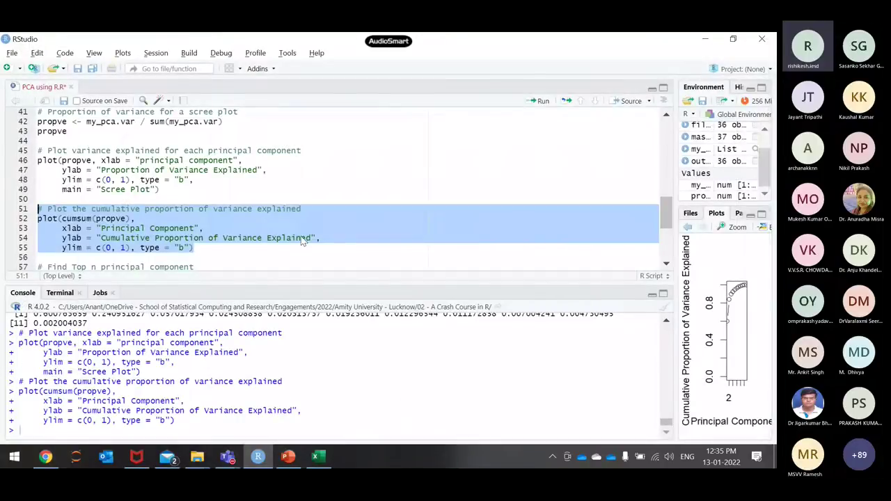
Run which(cumsum(propve) >= 0.9)[1] to find how many top components cover at least 90 % of the variance
scroll(303, 241, down, 2)
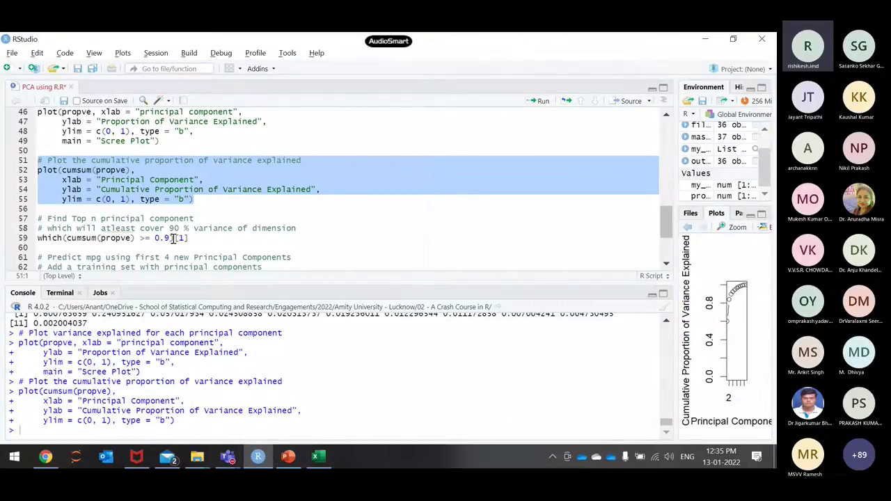
click(170, 237)
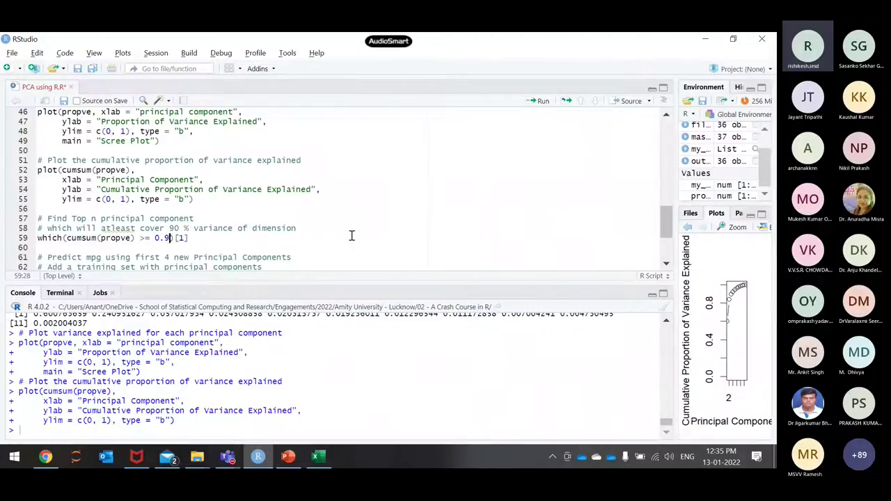
click(192, 239)
drag(191, 239, 15, 219)
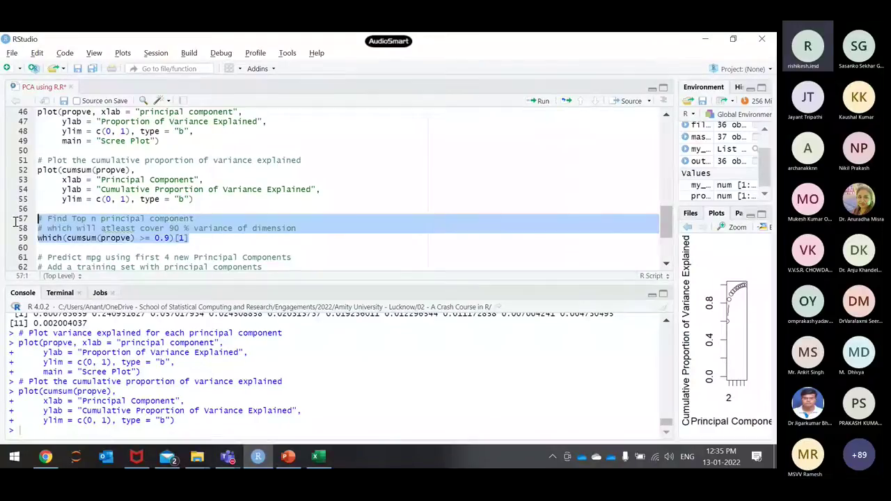
click(538, 102)
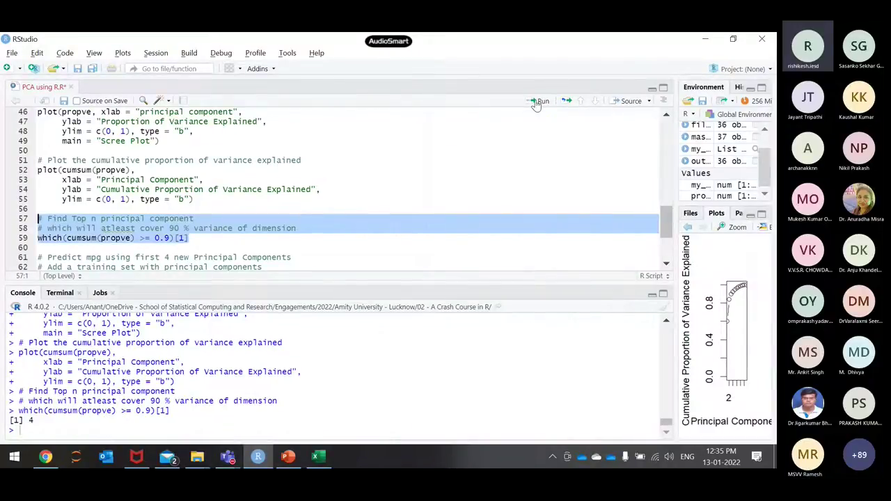
Create the train.data data frame from mtcars$disp and the first four principal components, my_pca$x[, 1:4]
scroll(195, 185, down, 3)
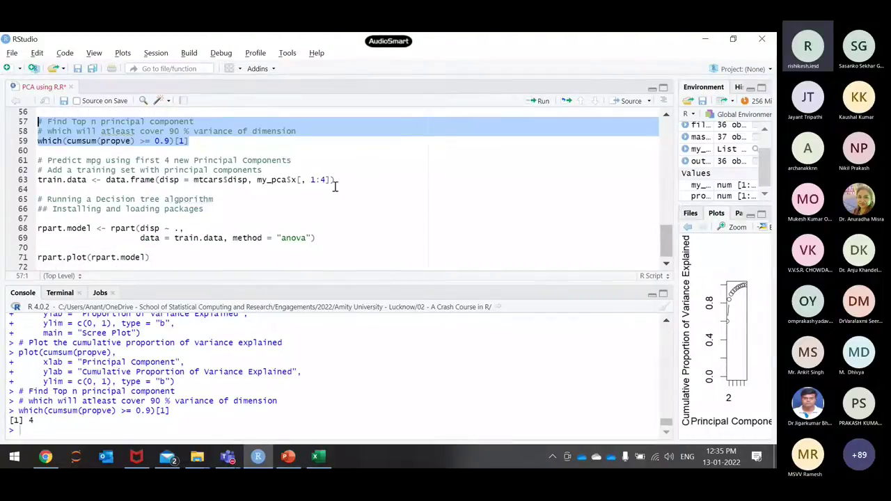
drag(342, 180, 29, 172)
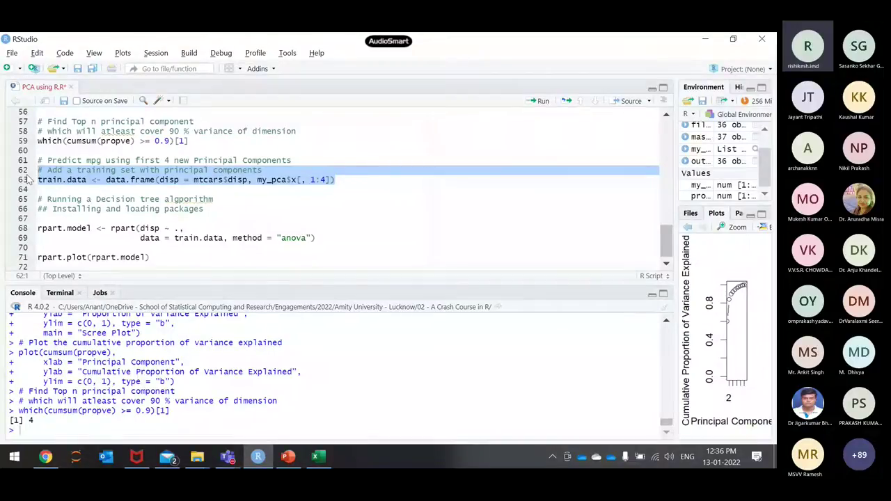
click(540, 101)
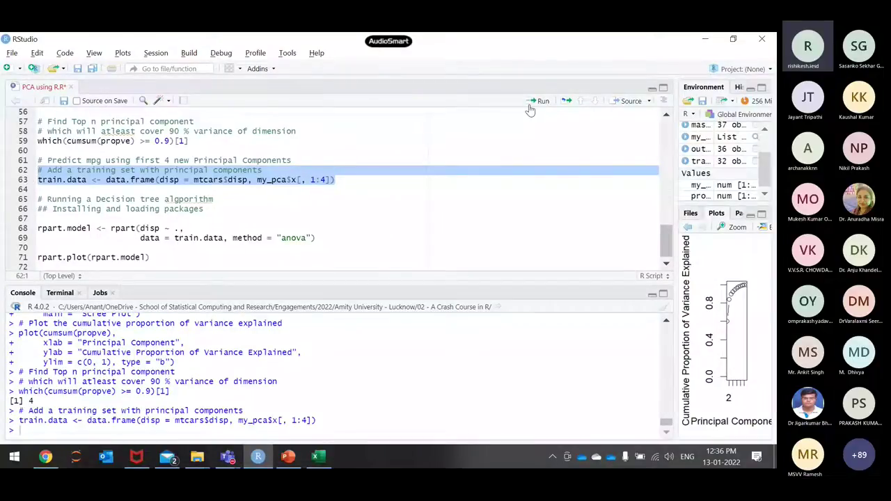
Try to fit rpart.model for disp on train.data with method "anova", and begin an install.packages command in the console
drag(321, 239, 35, 209)
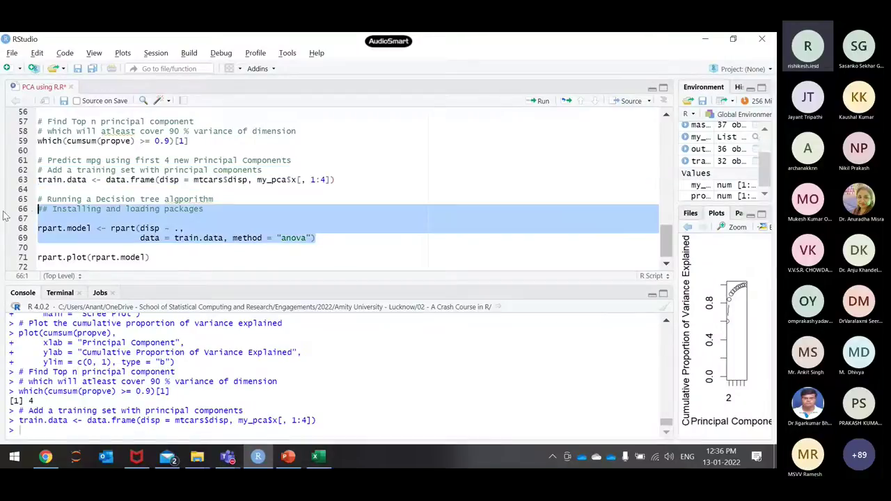
click(543, 101)
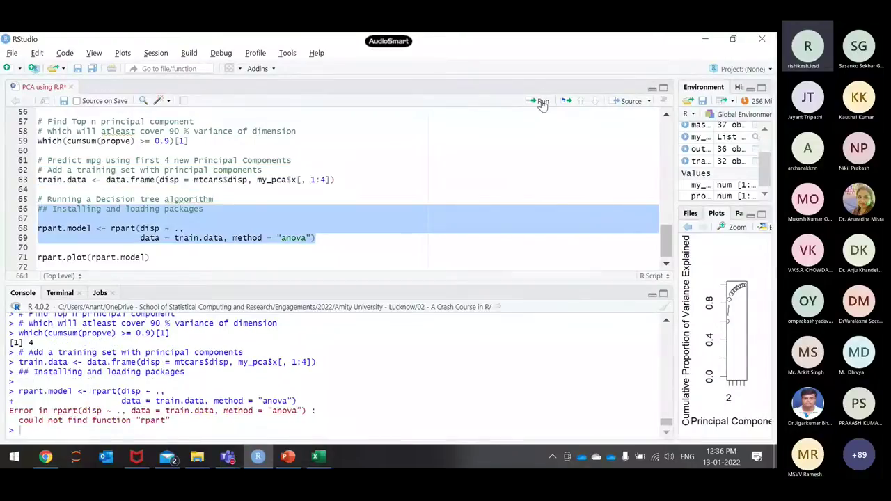
click(176, 385)
text(insta)
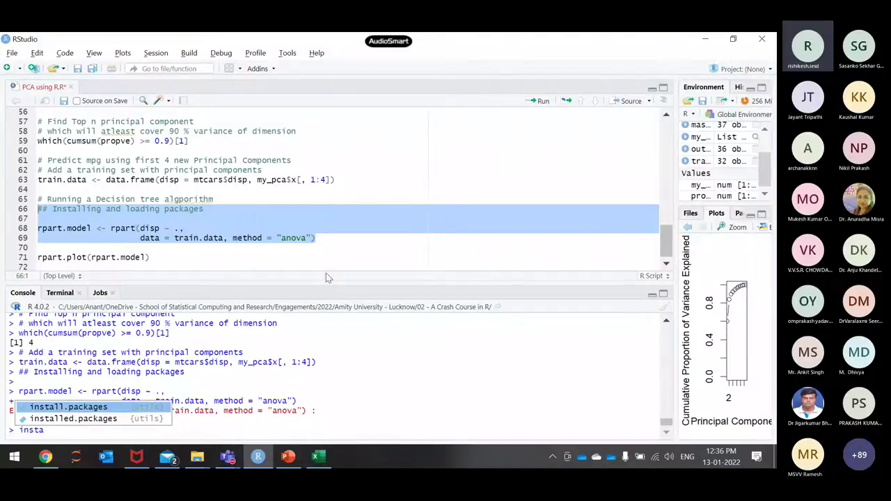
Load the rpart and rpart.plot libraries from the first two lines of the script
scroll(151, 160, up, 15)
drag(140, 123, 3, 103)
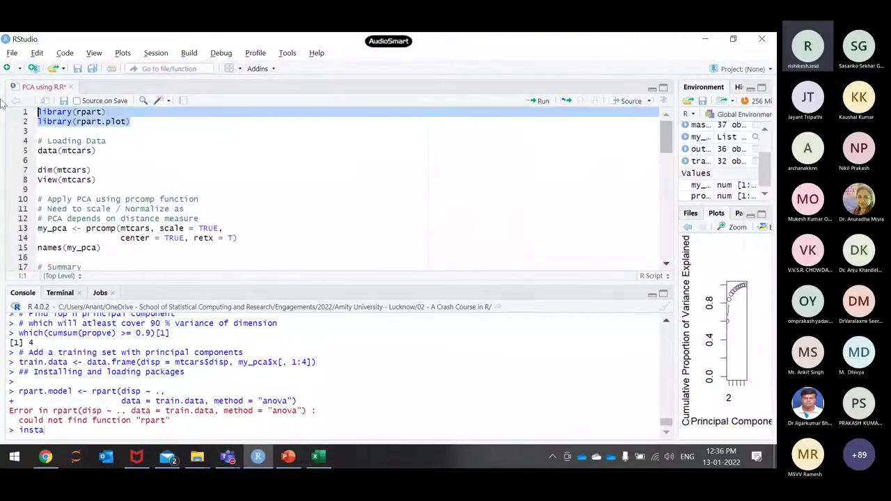
key(ctrl+Return)
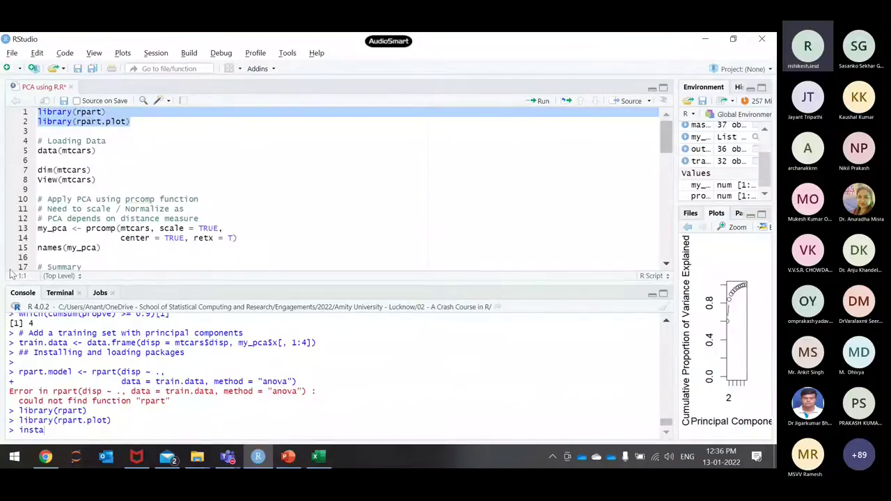
Highlight the "anova" method in the rpart.model call and discard the unfinished text at the console prompt
scroll(72, 232, down, 15)
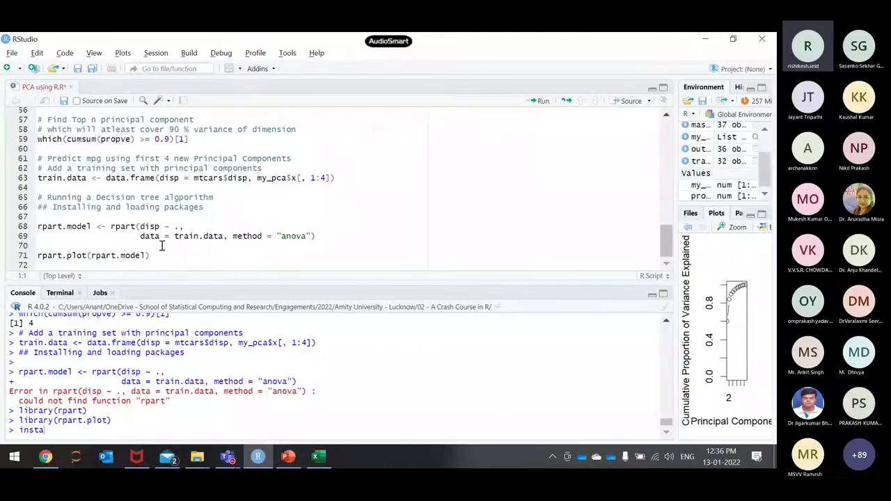
drag(305, 236, 282, 236)
key(Escape)
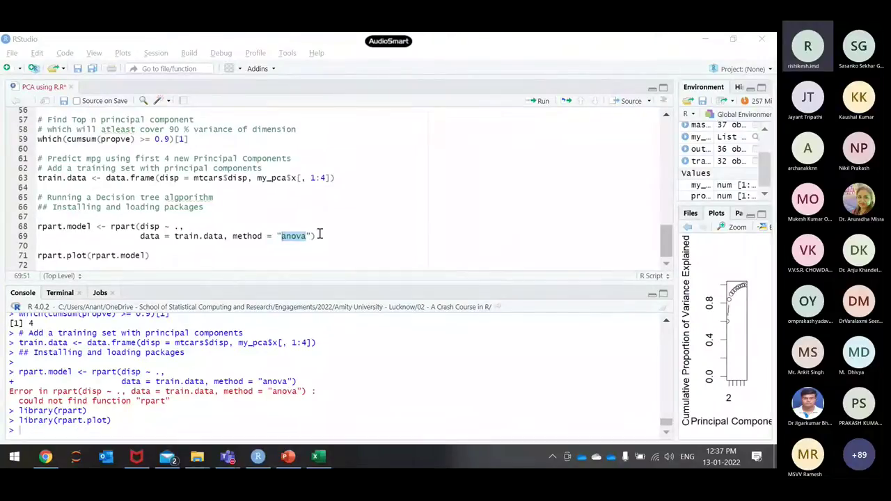
Fit rpart.model for disp on train.data with method "anova" by running only the rpart call
drag(320, 234, 12, 218)
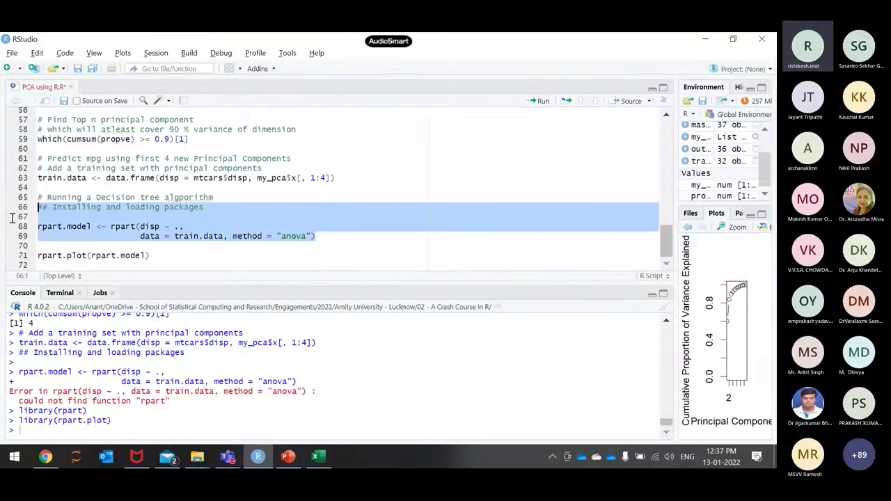
key(shift+Down)
key(shift+Down)
click(537, 101)
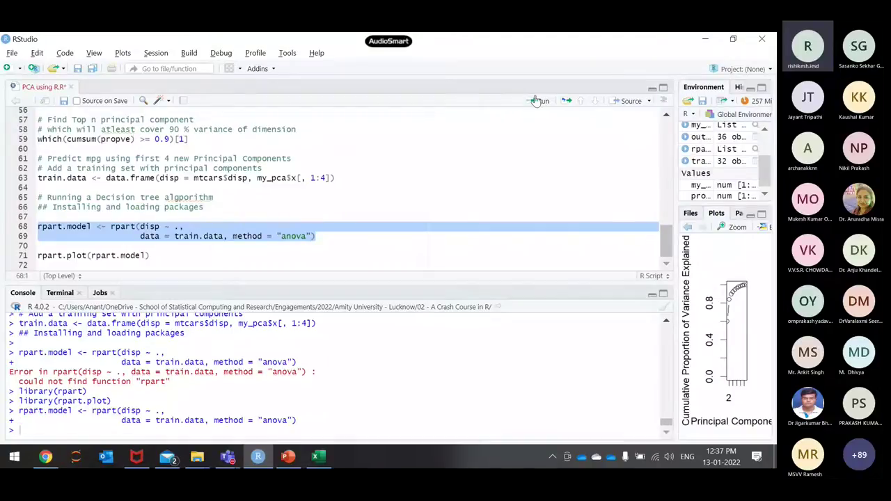
Plot the decision tree with rpart.plot(rpart.model), examine it in an enlarged plot window, and close that window
drag(160, 256, 60, 248)
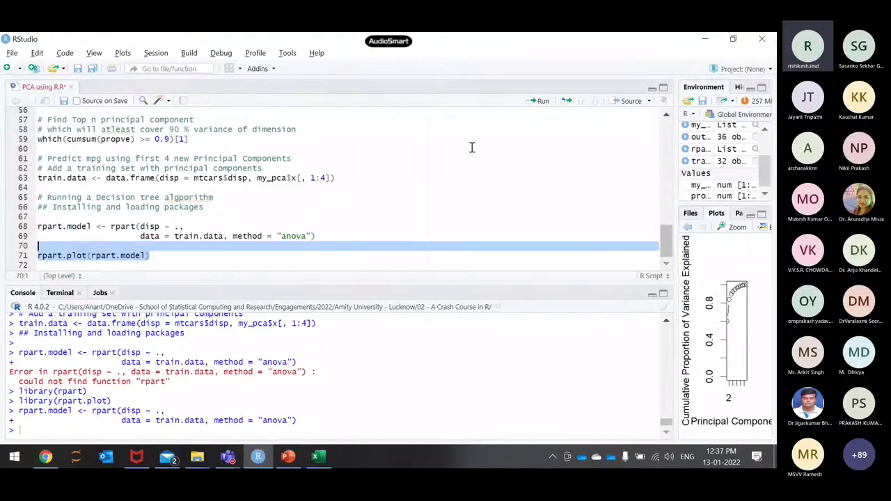
click(541, 101)
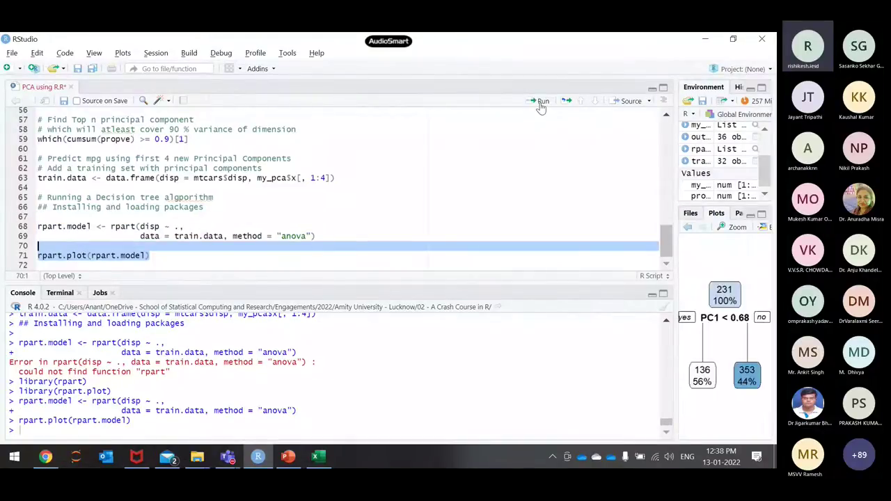
click(740, 229)
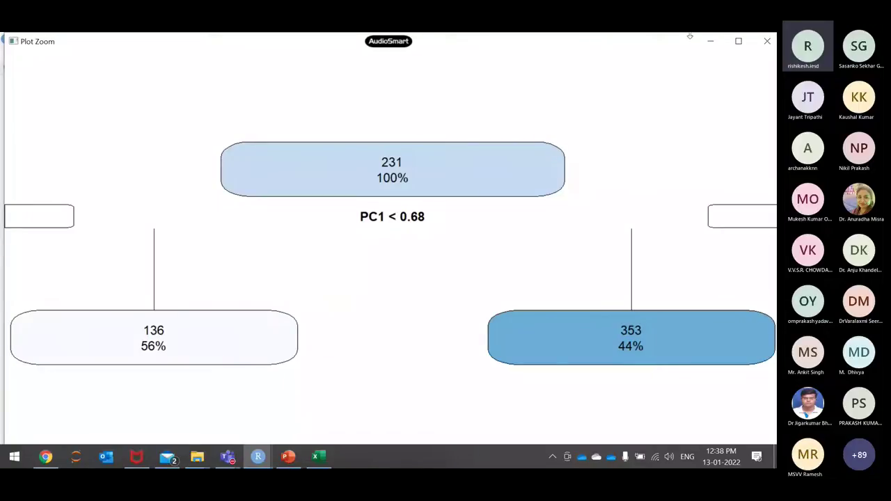
click(775, 48)
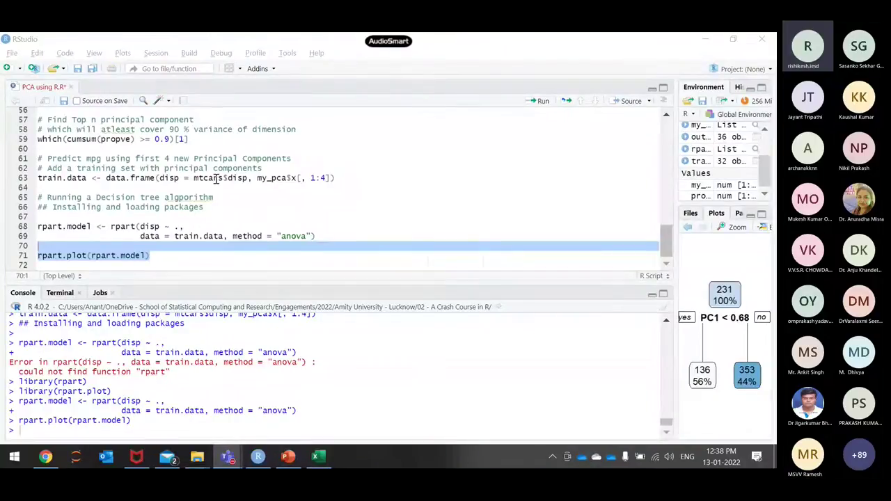
Review the PCA script in RStudio, from data loading and the prcomp call through the variance plots to the train.data and decision tree code
scroll(218, 179, up, 10)
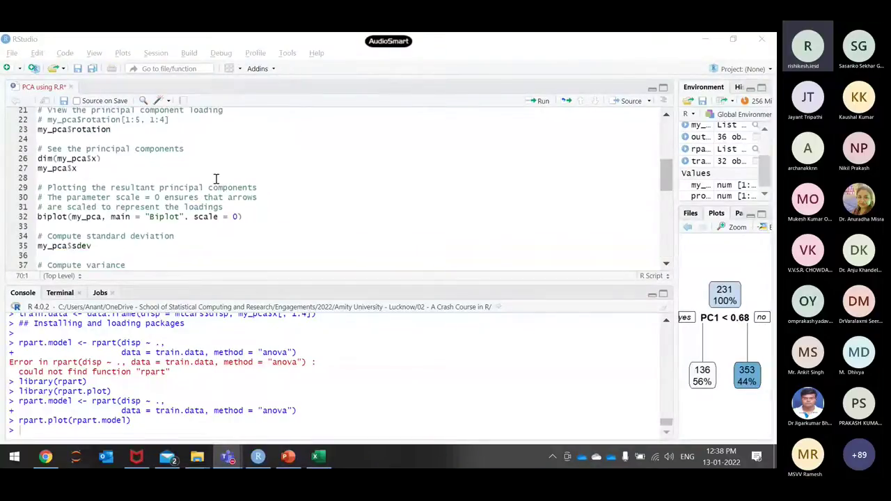
scroll(215, 179, up, 6)
click(146, 127)
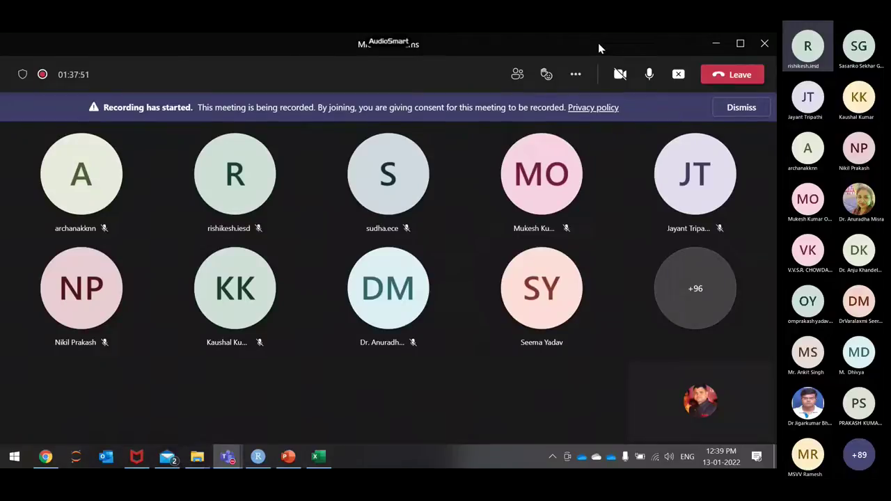
click(259, 458)
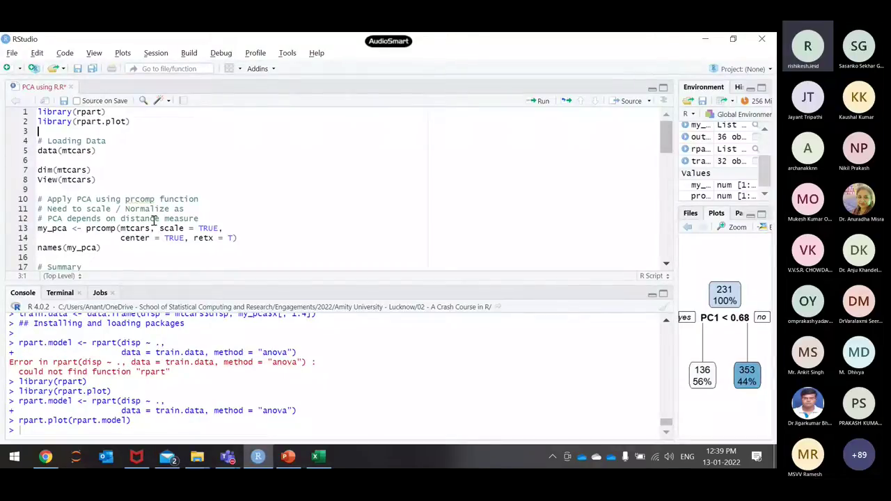
scroll(160, 202, down, 15)
scroll(165, 189, up, 9)
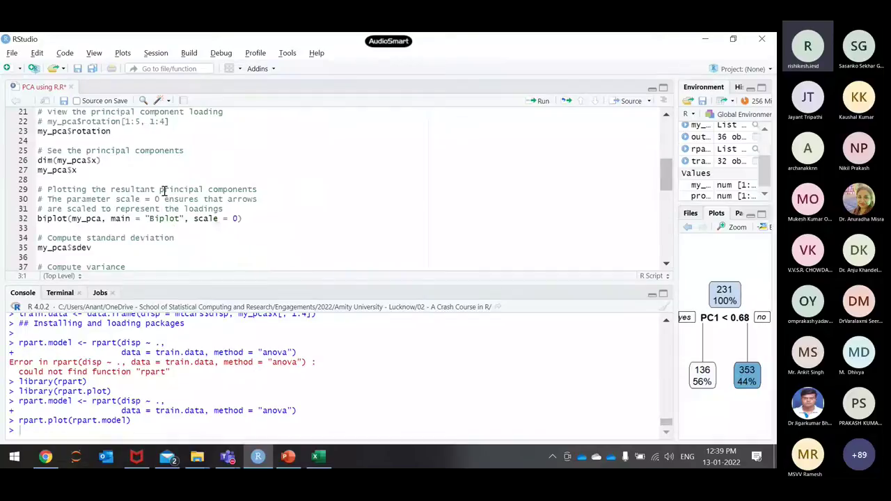
scroll(164, 189, up, 3)
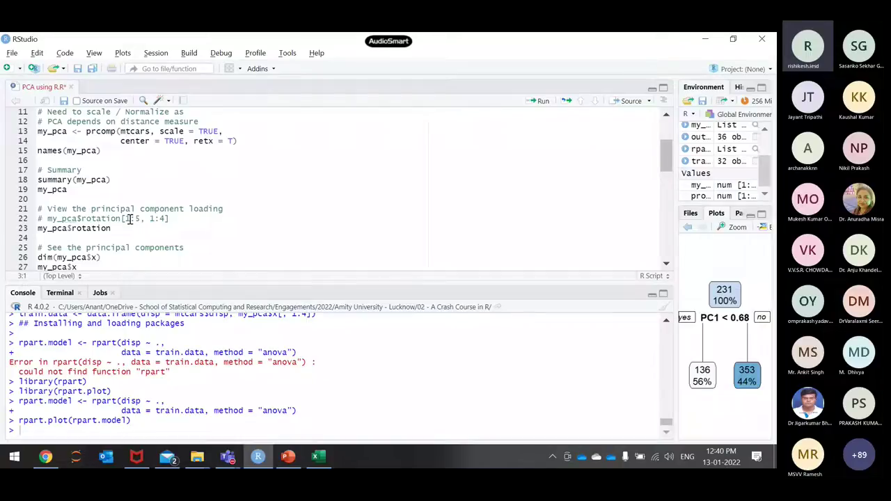
scroll(130, 219, down, 10)
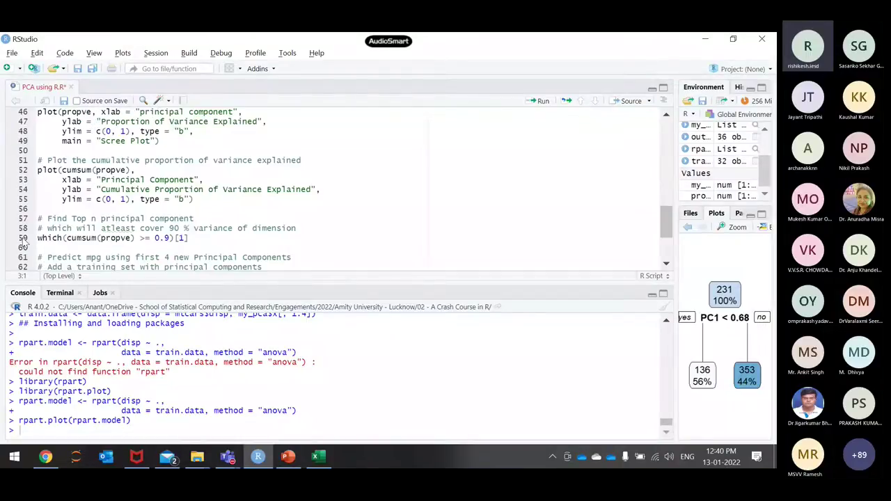
scroll(313, 182, down, 3)
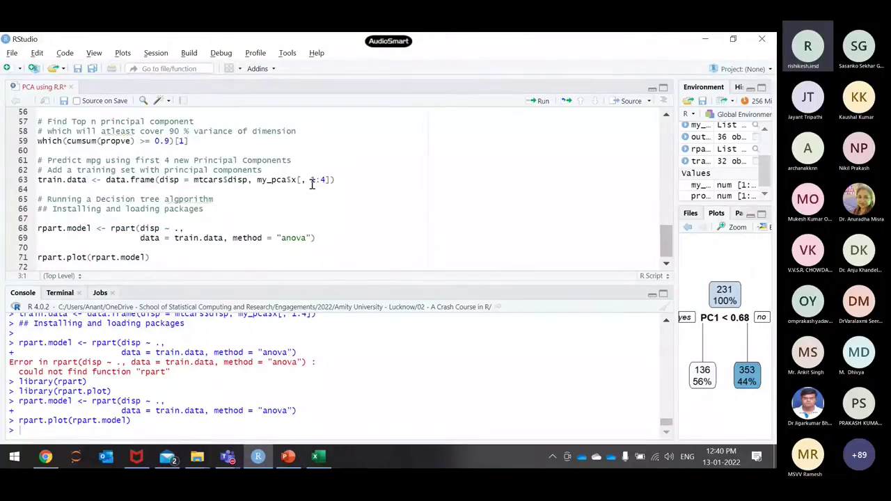